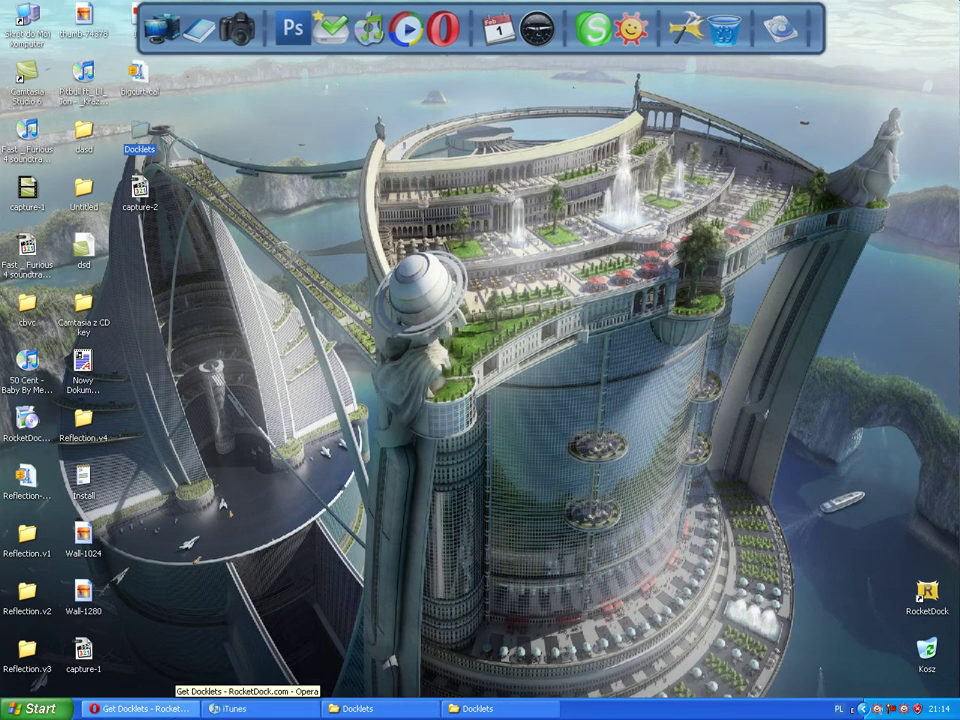
# Restore Opera's RocketDock popular docklets page and scroll back to the open and close cd drive entry
pyautogui.click(140, 708)
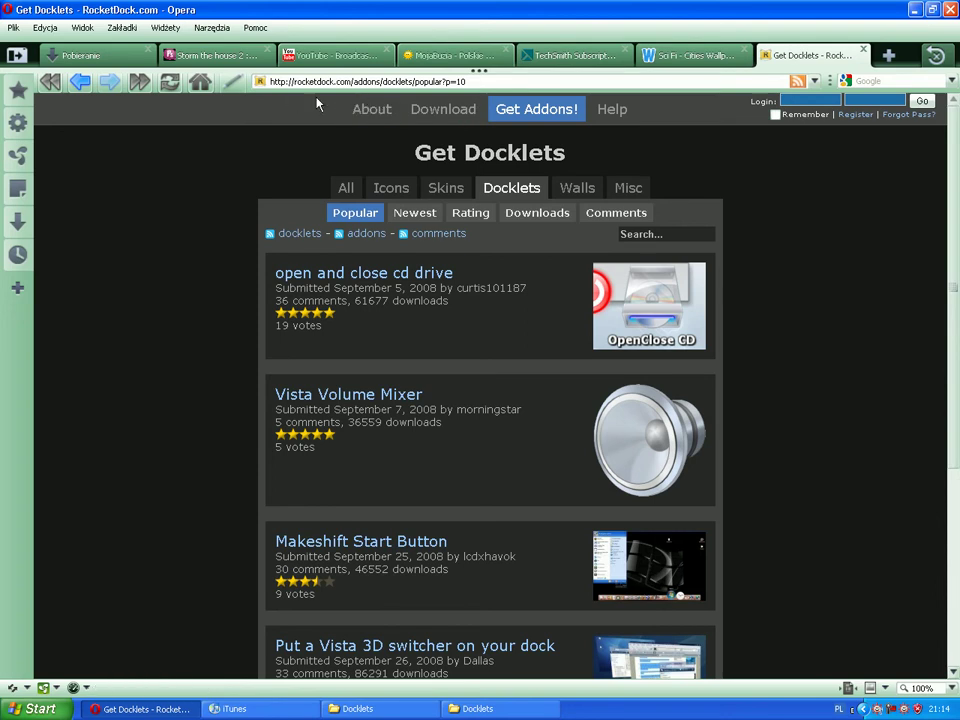
pyautogui.scroll(-5, 558, 190)
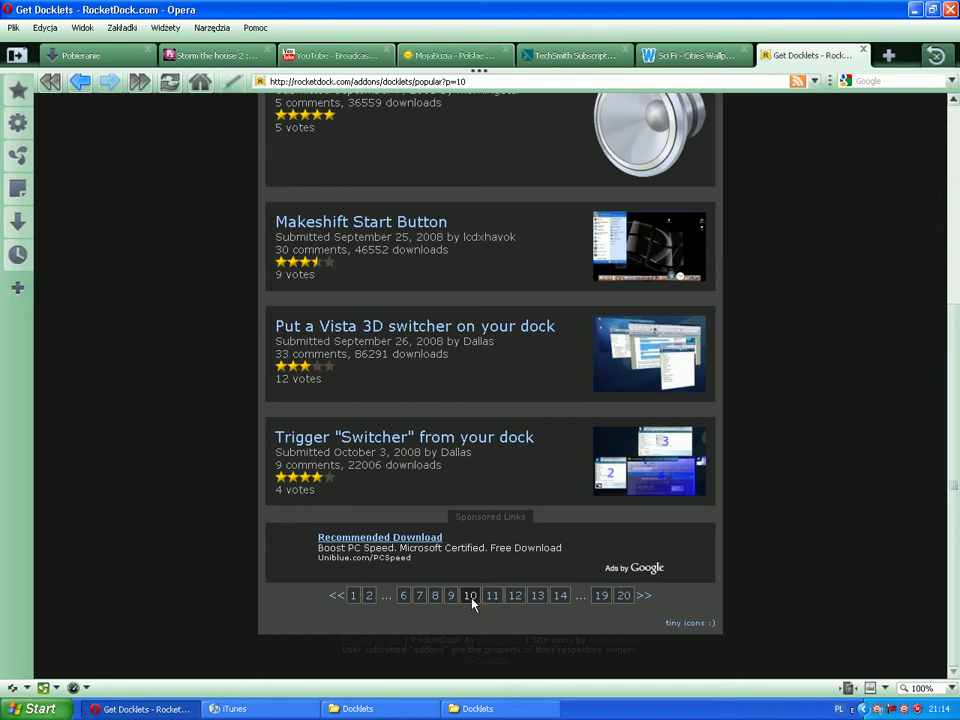
pyautogui.scroll(4, 493, 579)
pyautogui.scroll(1, 583, 450)
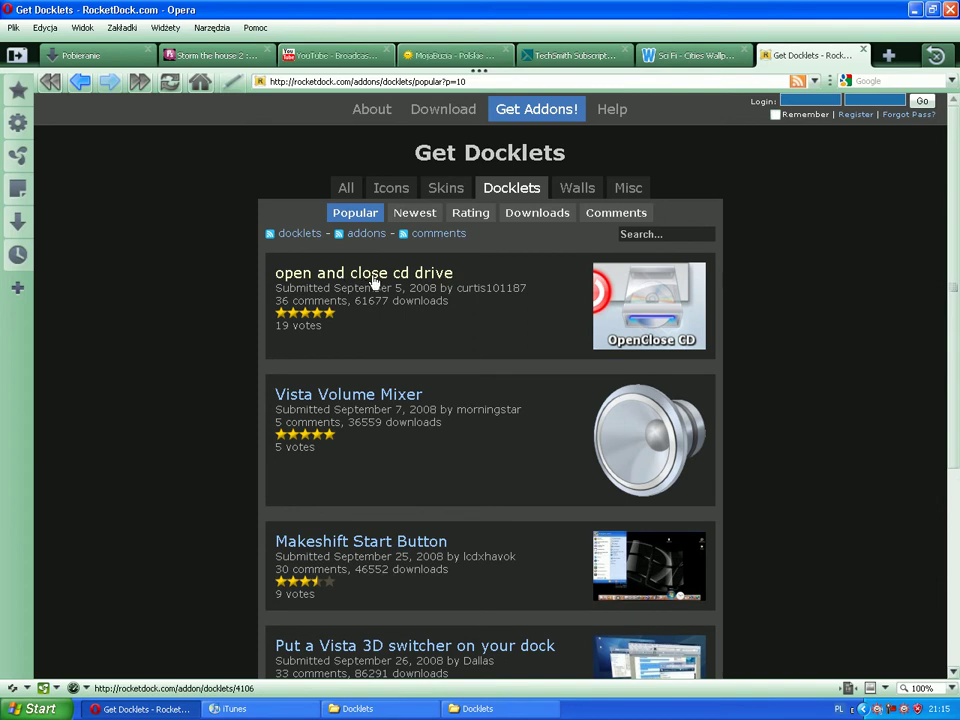
# Open the OpenClose CD docklet page, read through its comments, and return to the top
pyautogui.click(614, 294)
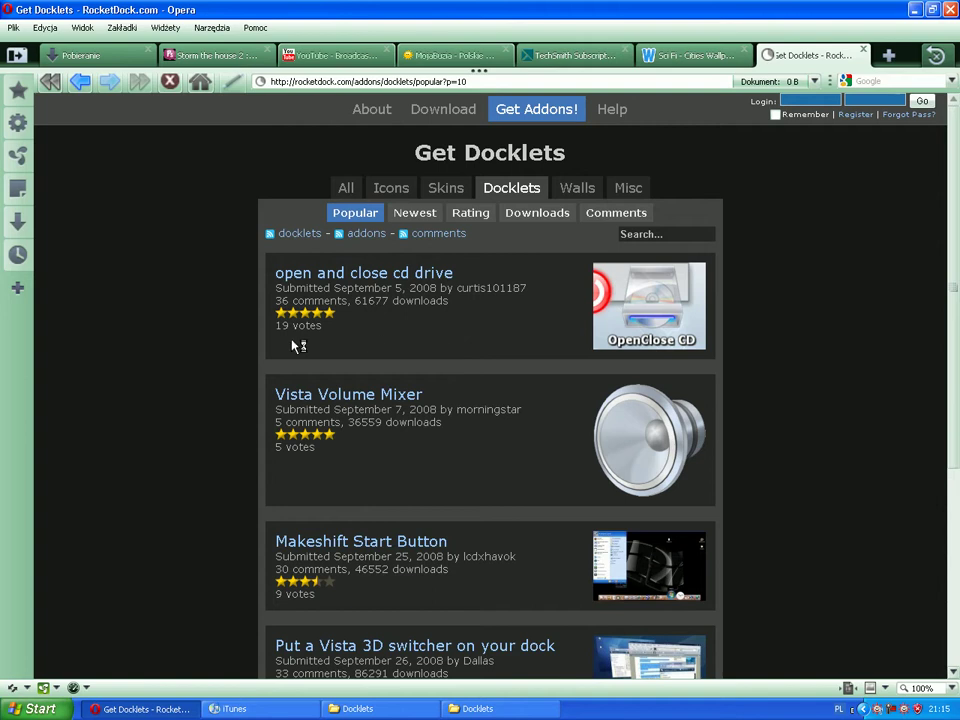
pyautogui.scroll(-3, 435, 300)
pyautogui.scroll(-2, 468, 310)
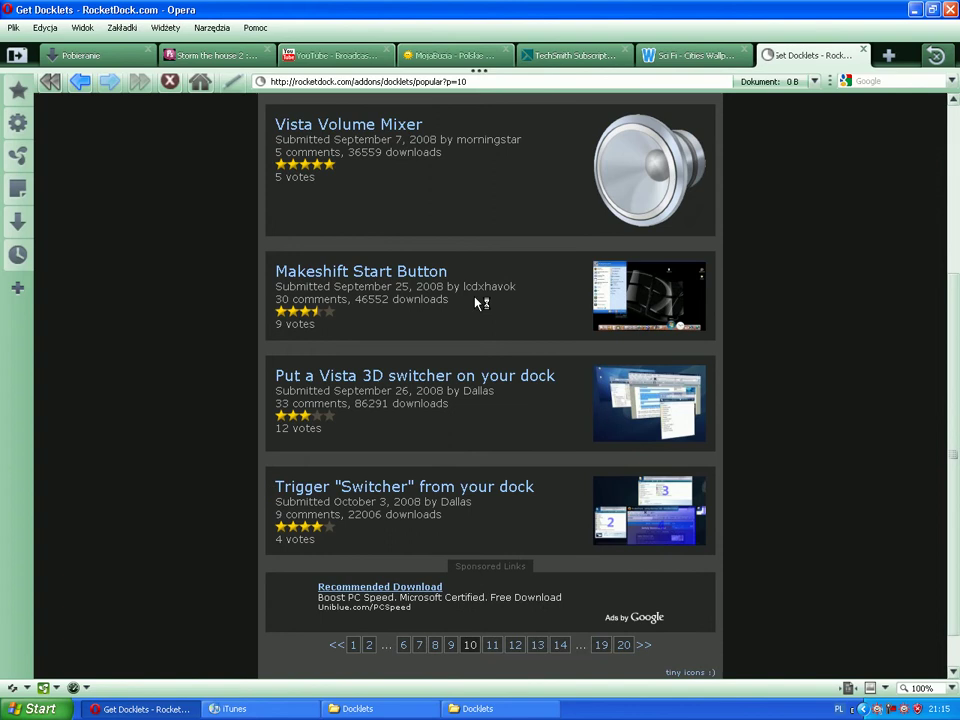
pyautogui.scroll(-2, 480, 299)
pyautogui.scroll(-3, 434, 333)
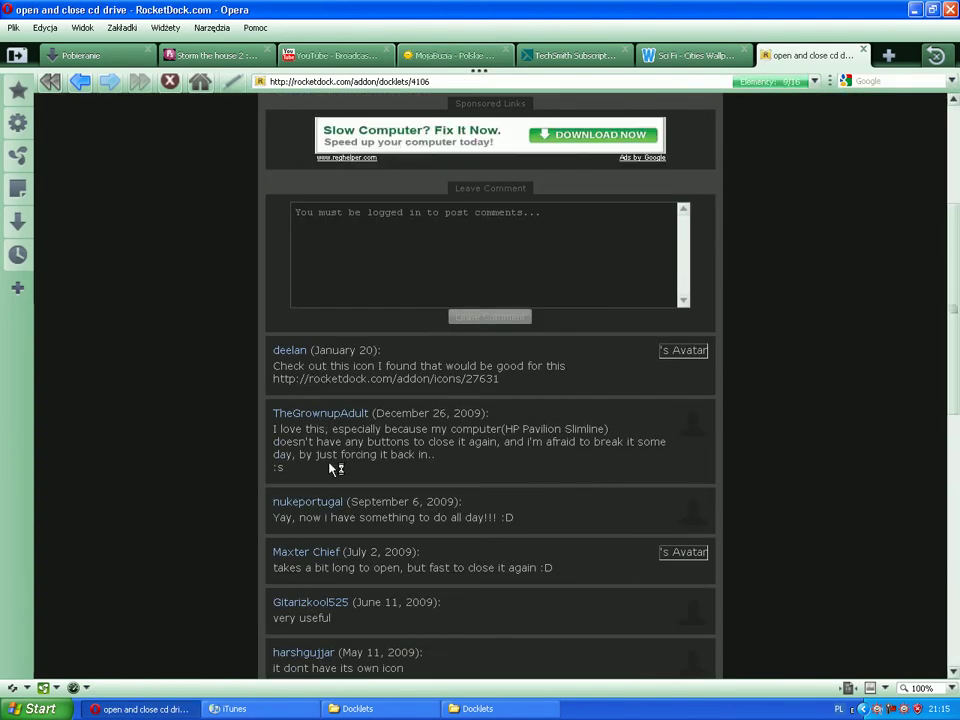
pyautogui.scroll(-3, 332, 468)
pyautogui.scroll(-3, 343, 480)
pyautogui.scroll(-2, 343, 476)
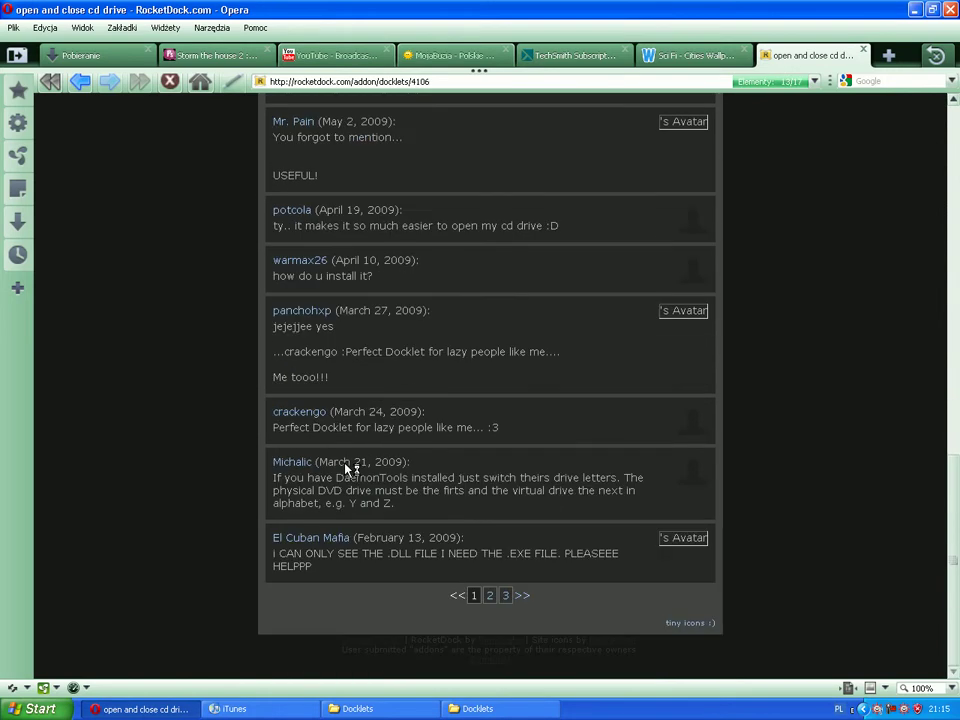
pyautogui.scroll(4, 345, 485)
pyautogui.scroll(4, 332, 482)
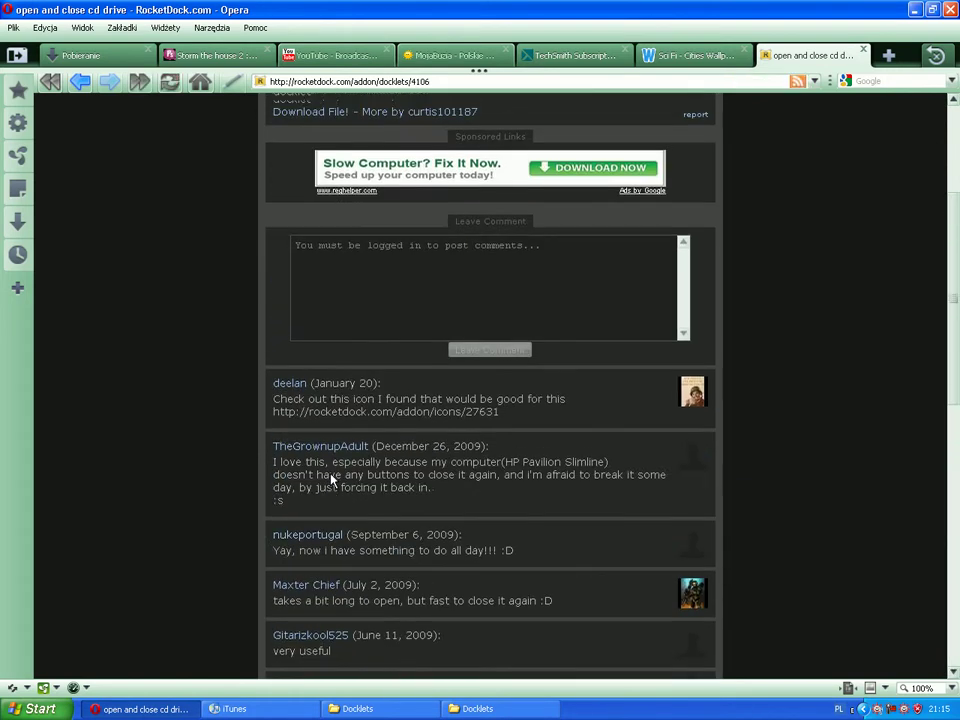
pyautogui.scroll(3, 331, 478)
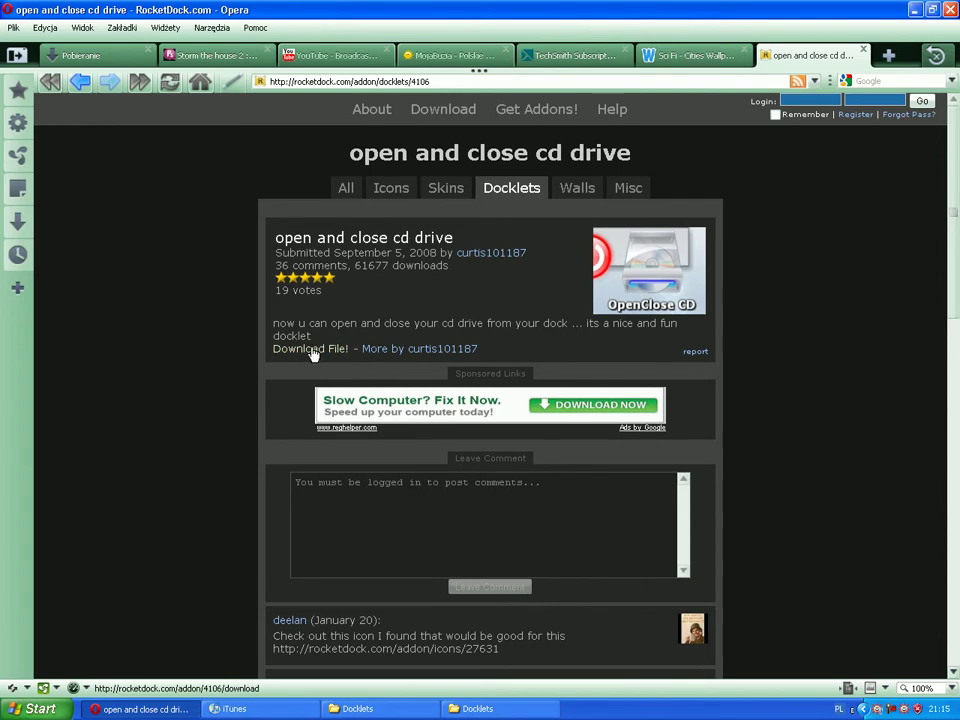
# Download openclosecd-1.zip and save it to the desktop (Pulpit)
pyautogui.click(313, 350)
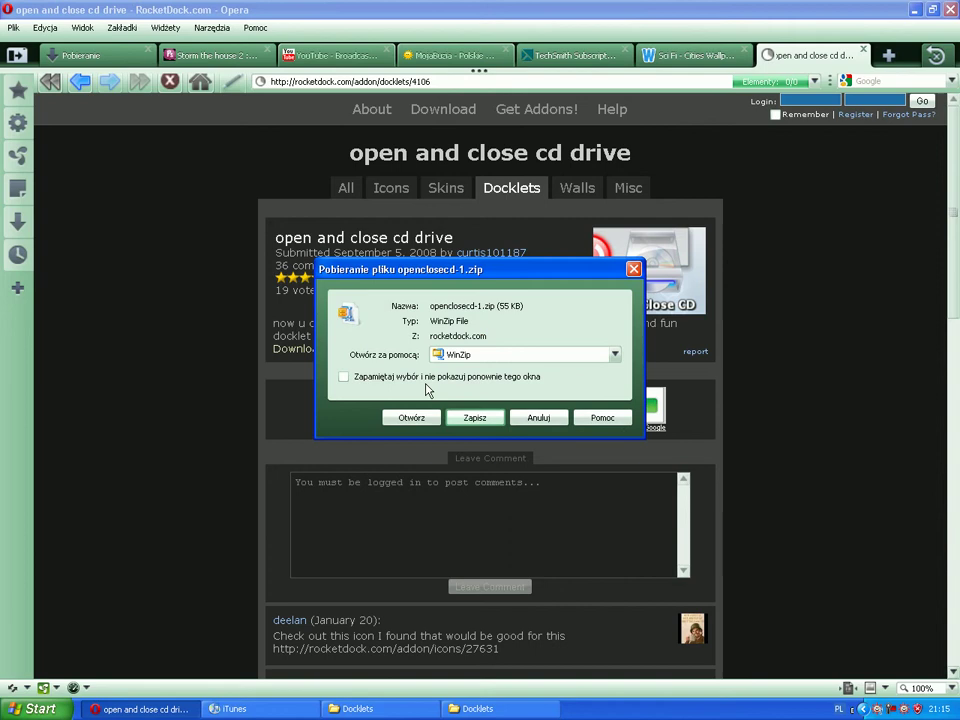
pyautogui.click(476, 420)
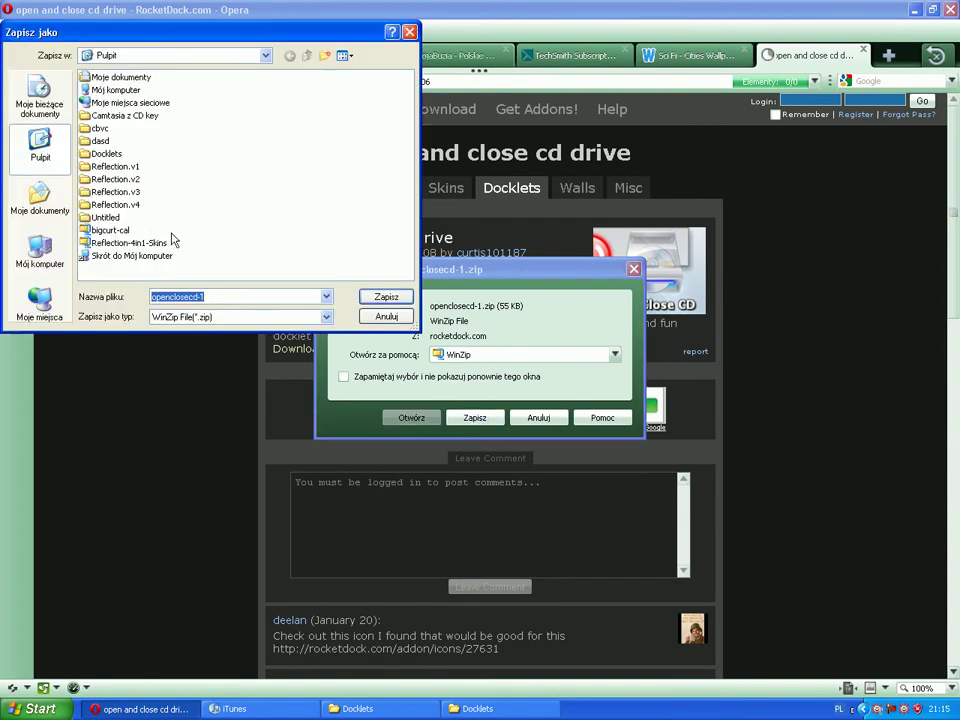
pyautogui.click(388, 299)
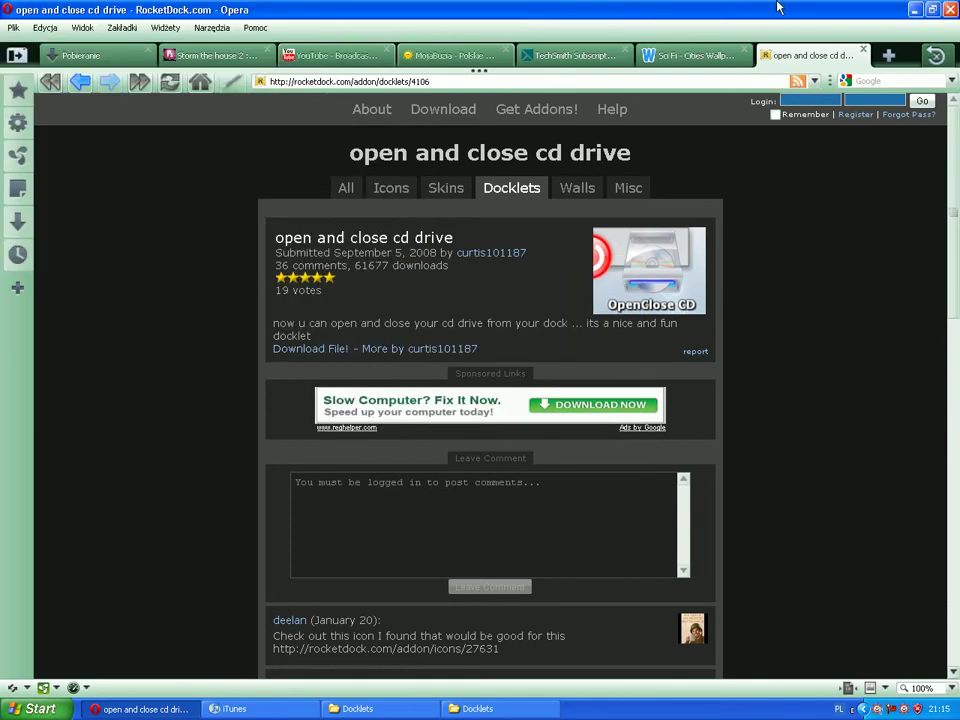
# Confirm openclosecd-1.zip appears in Opera's downloads list, then minimize Opera to the desktop
pyautogui.click(916, 10)
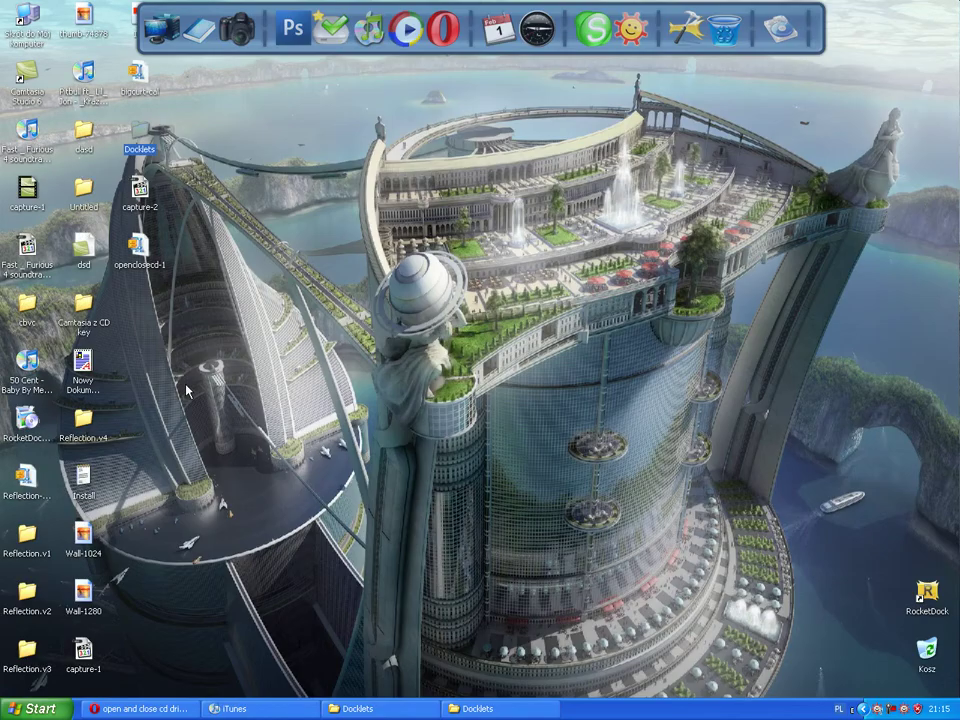
pyautogui.click(140, 708)
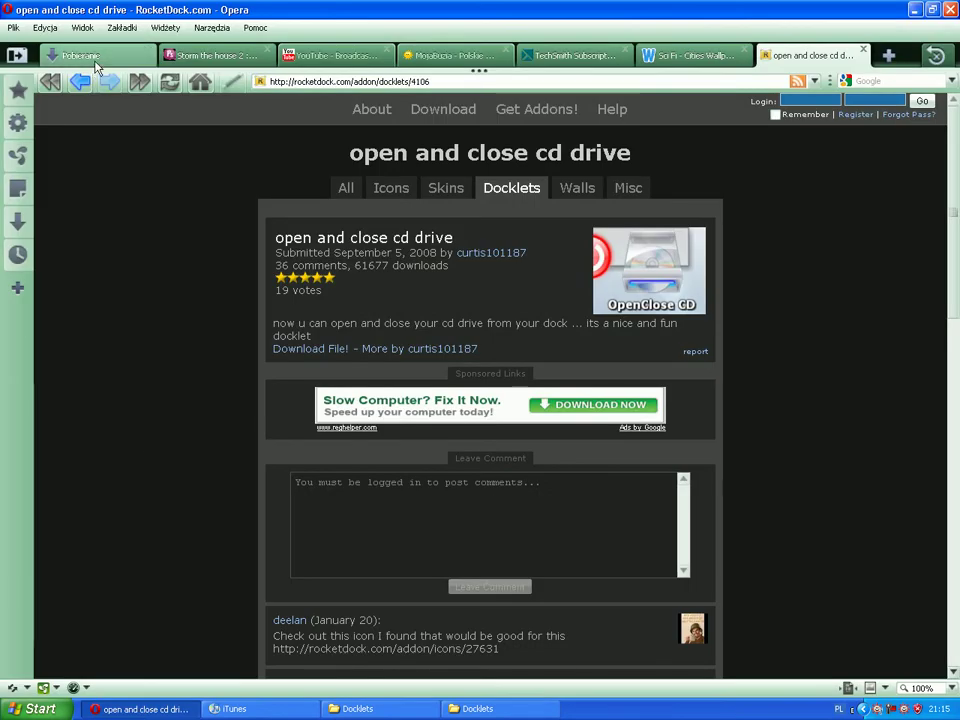
pyautogui.click(85, 56)
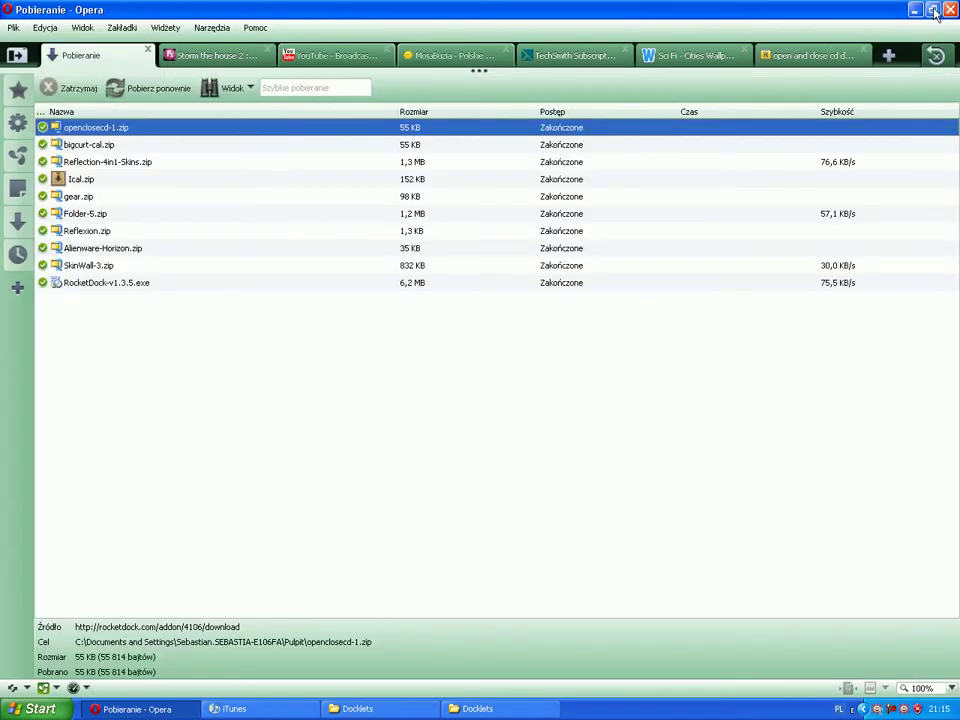
pyautogui.click(355, 58)
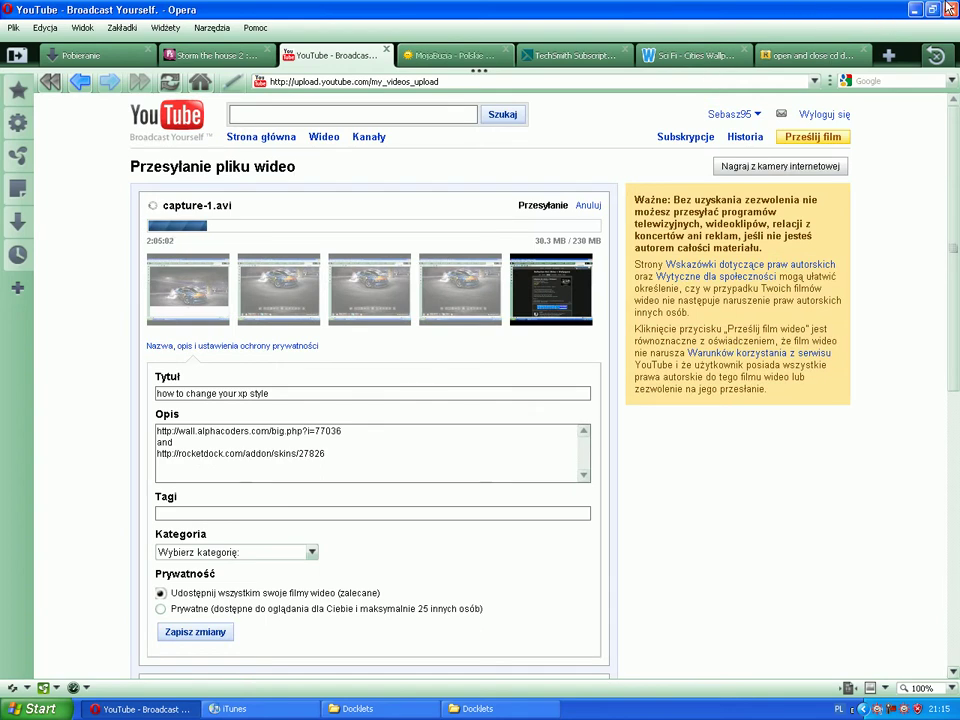
pyautogui.press('super+d')
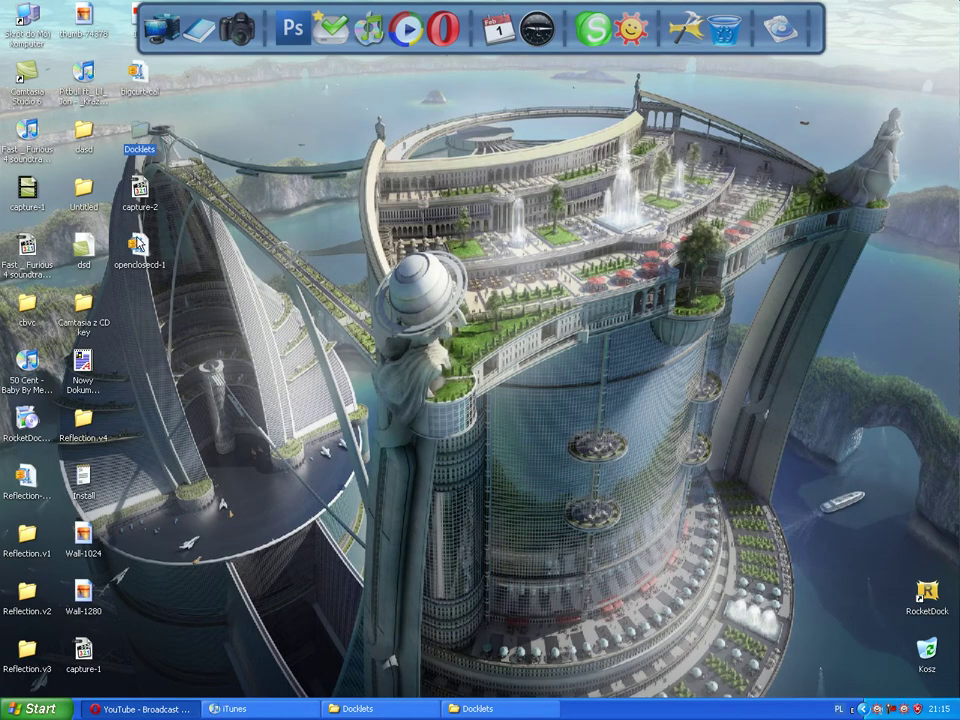
# Unpack openclosecd-1.zip onto the desktop with Wypakuj tutaj and select the new OpenClose CD folder
pyautogui.rightClick(138, 240)
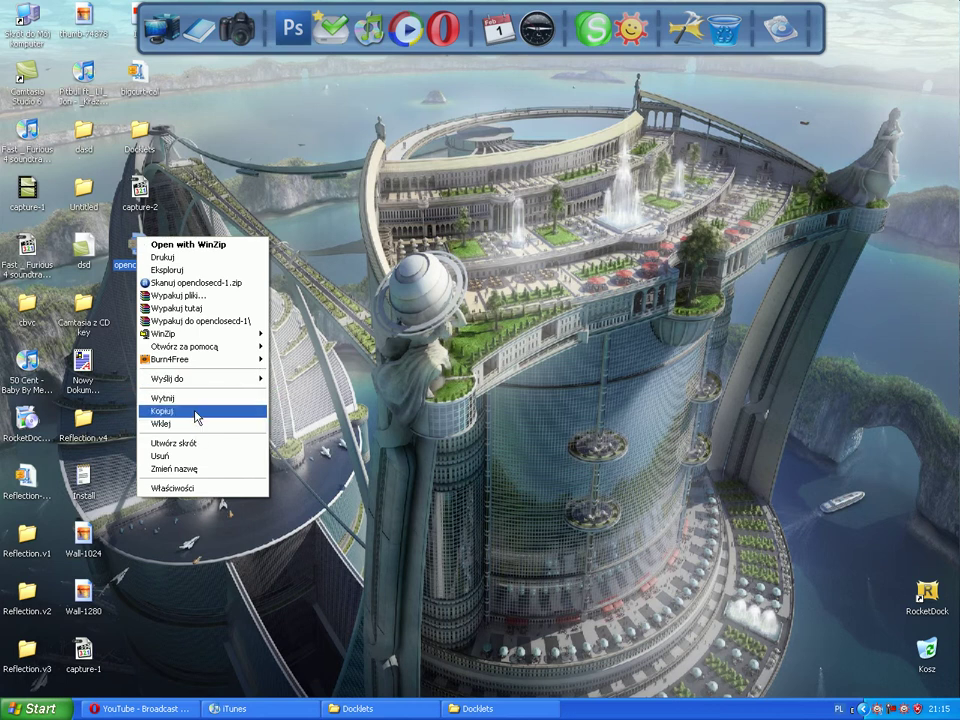
pyautogui.click(213, 316)
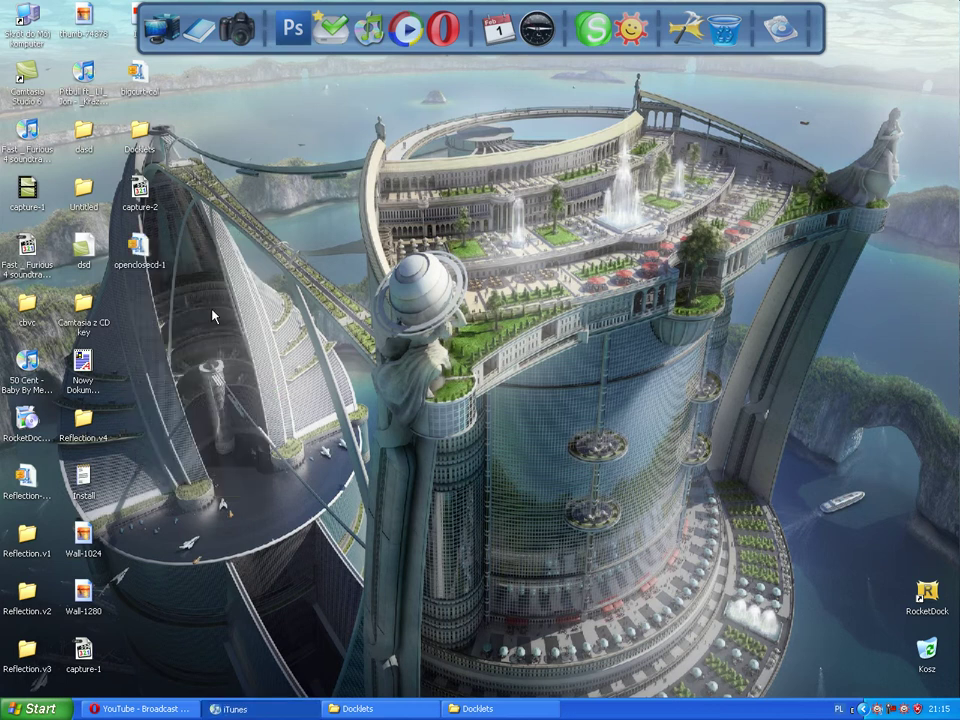
pyautogui.click(145, 312)
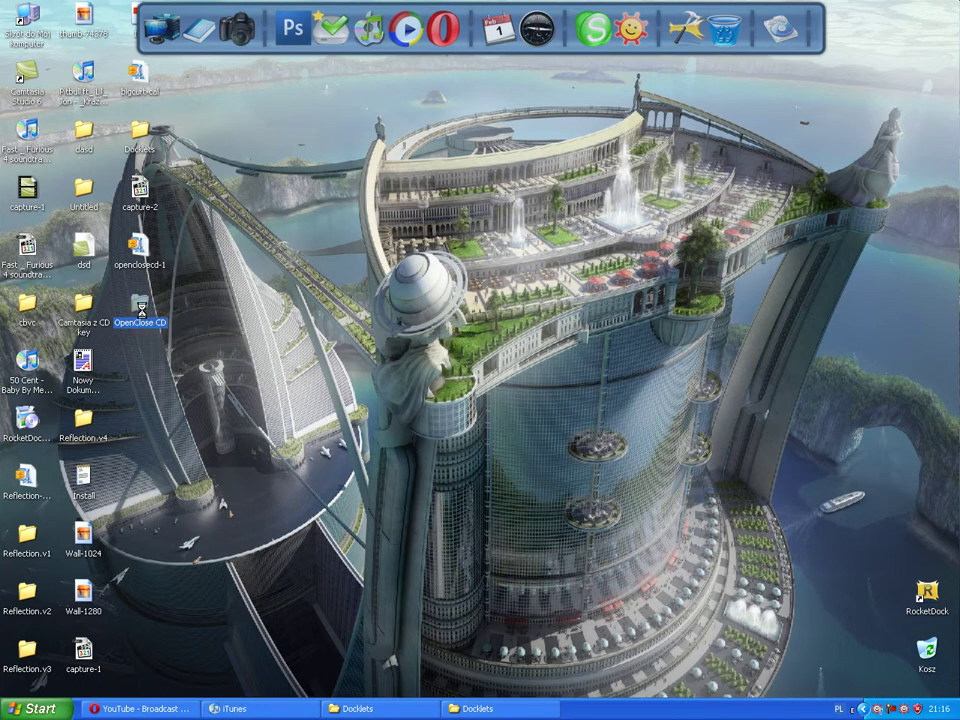
# Copy the desktop OpenClose CD folder and reach RocketDock's install folder via its shortcut properties
pyautogui.rightClick(143, 312)
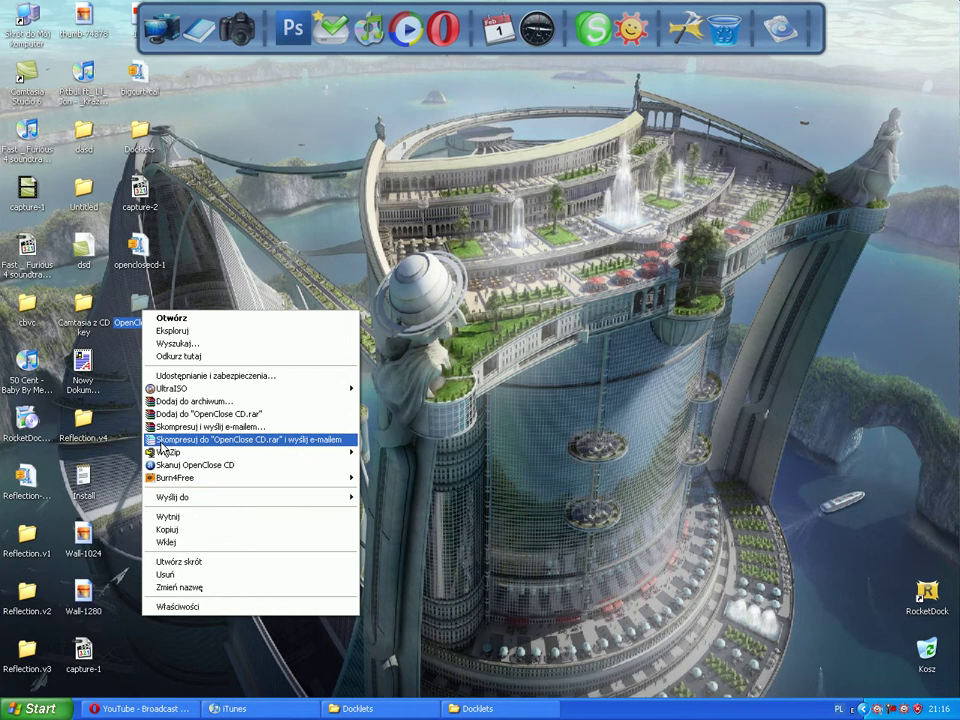
pyautogui.click(165, 529)
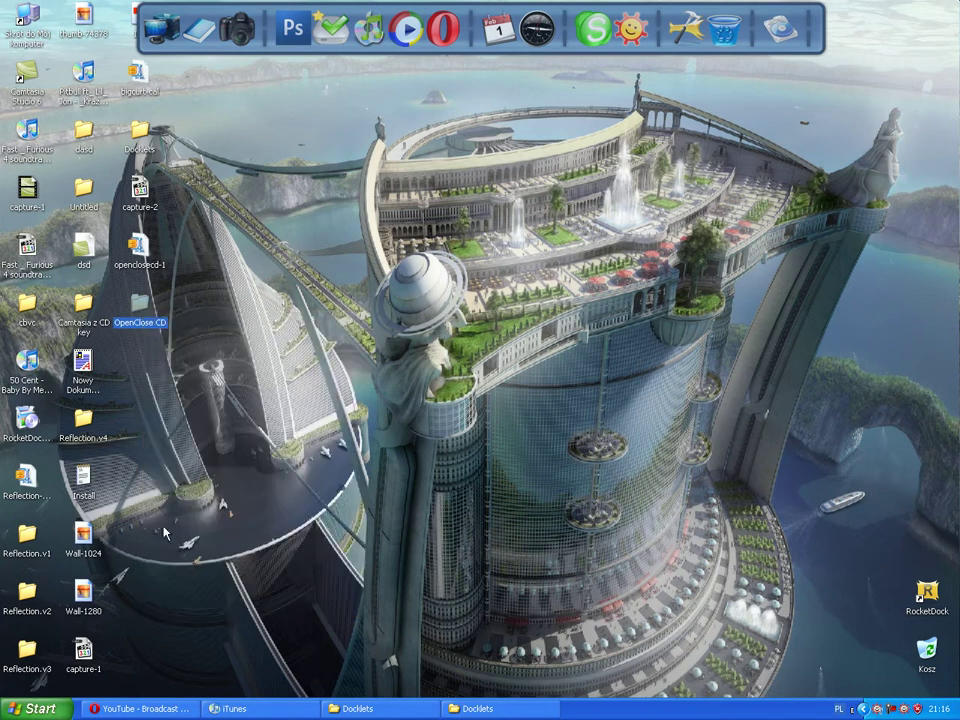
pyautogui.rightClick(927, 592)
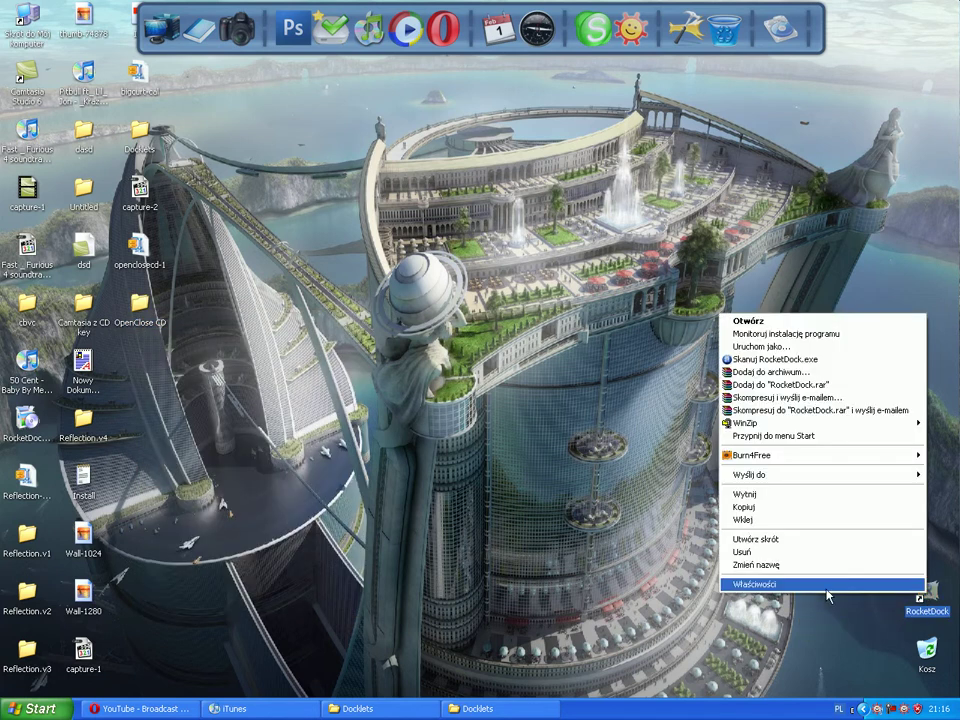
pyautogui.click(762, 586)
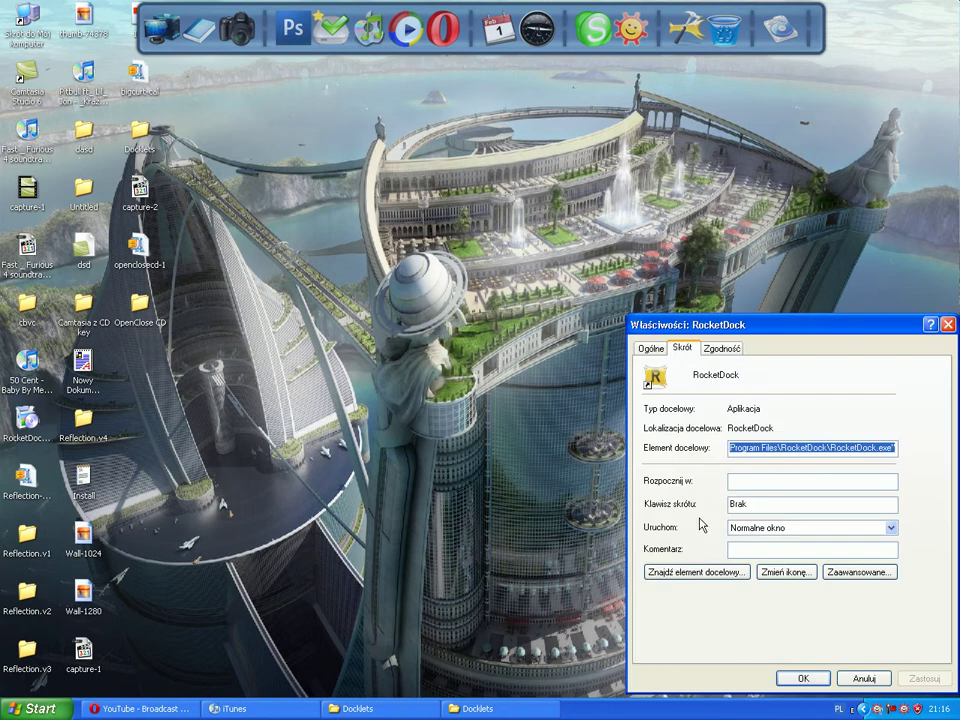
pyautogui.click(703, 574)
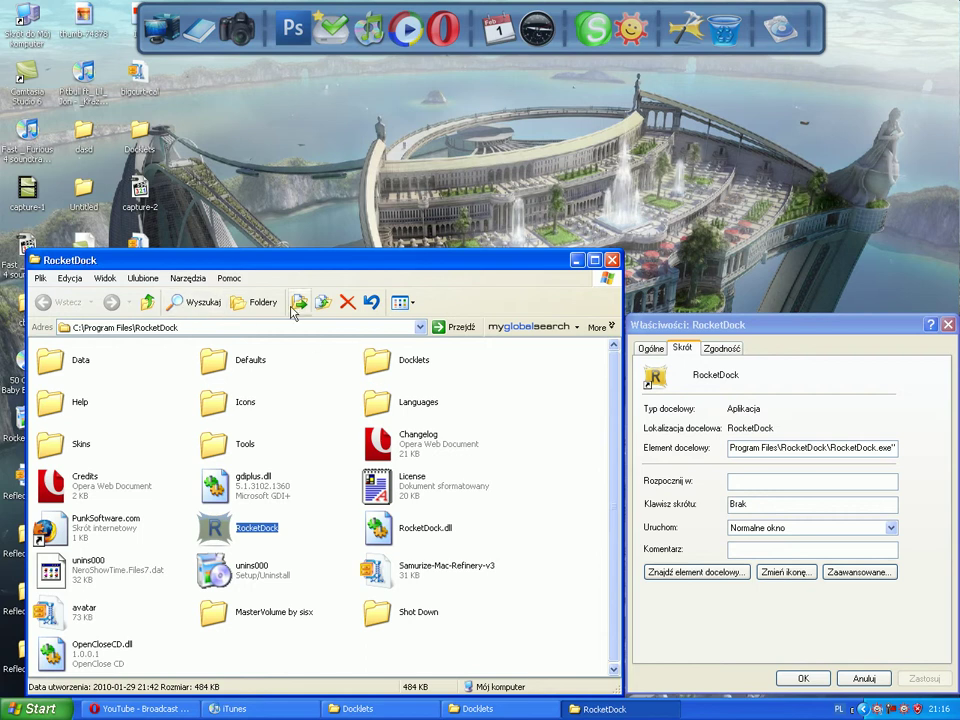
# Inspect the OpenClose CD folder inside Docklets and compare it with the desktop copy
pyautogui.doubleClick(373, 362)
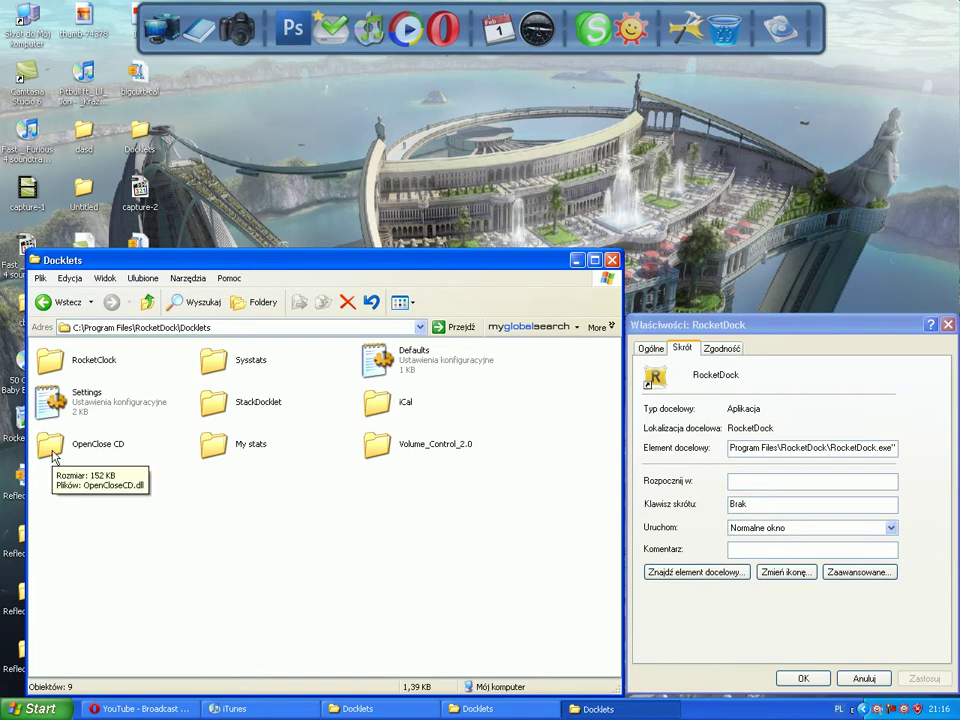
pyautogui.moveTo(98, 445)
pyautogui.click(50, 453)
pyautogui.doubleClick(50, 453)
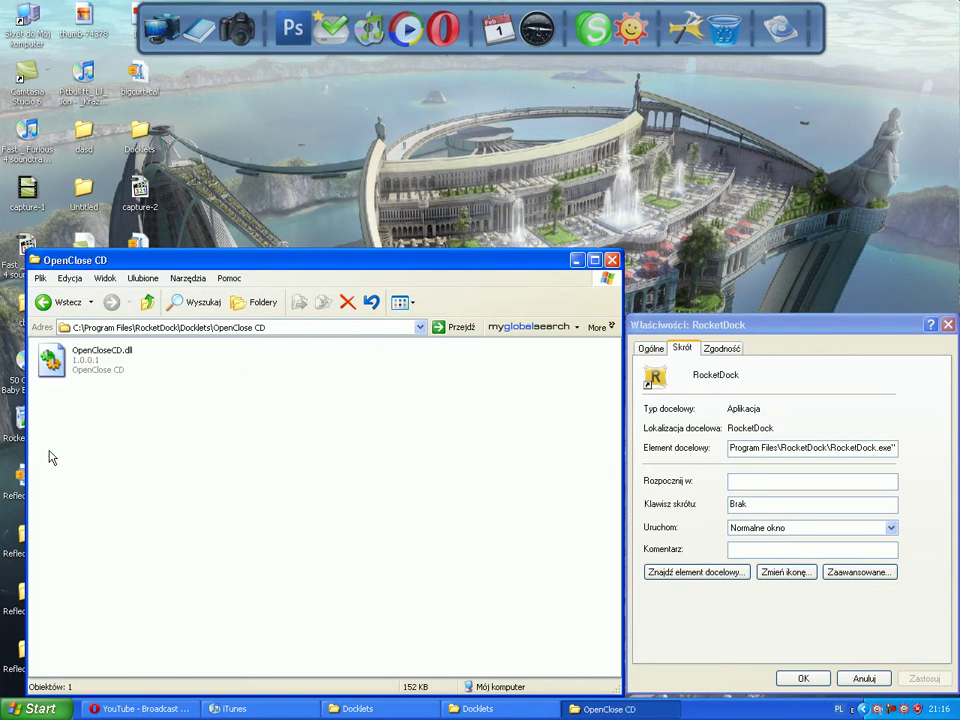
pyautogui.click(58, 302)
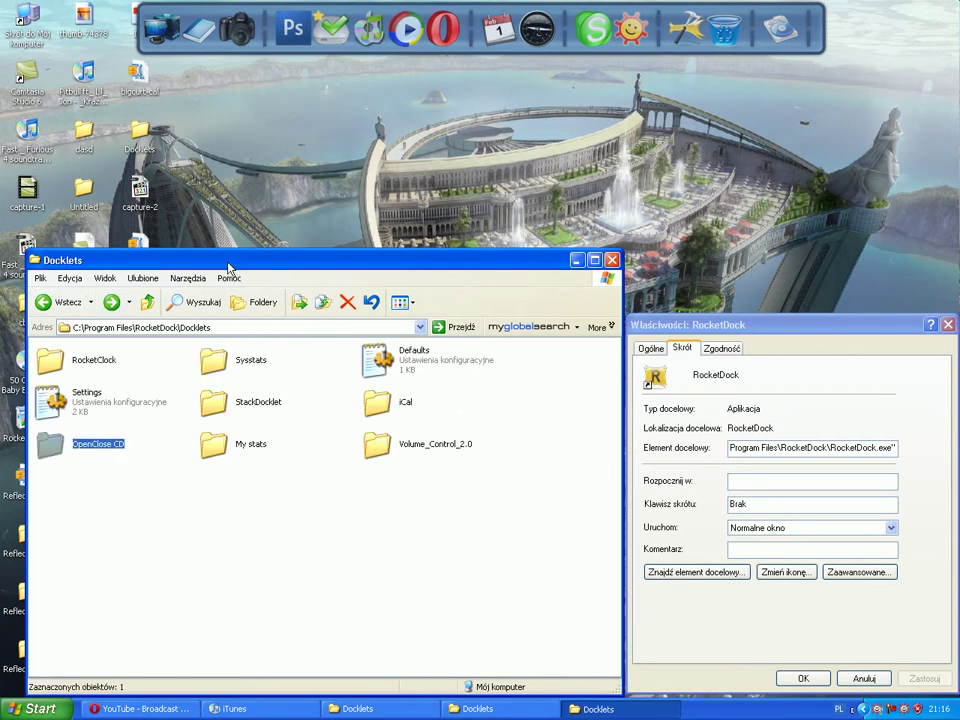
pyautogui.moveTo(233, 267); pyautogui.dragTo(396, 256)
pyautogui.doubleClick(139, 302)
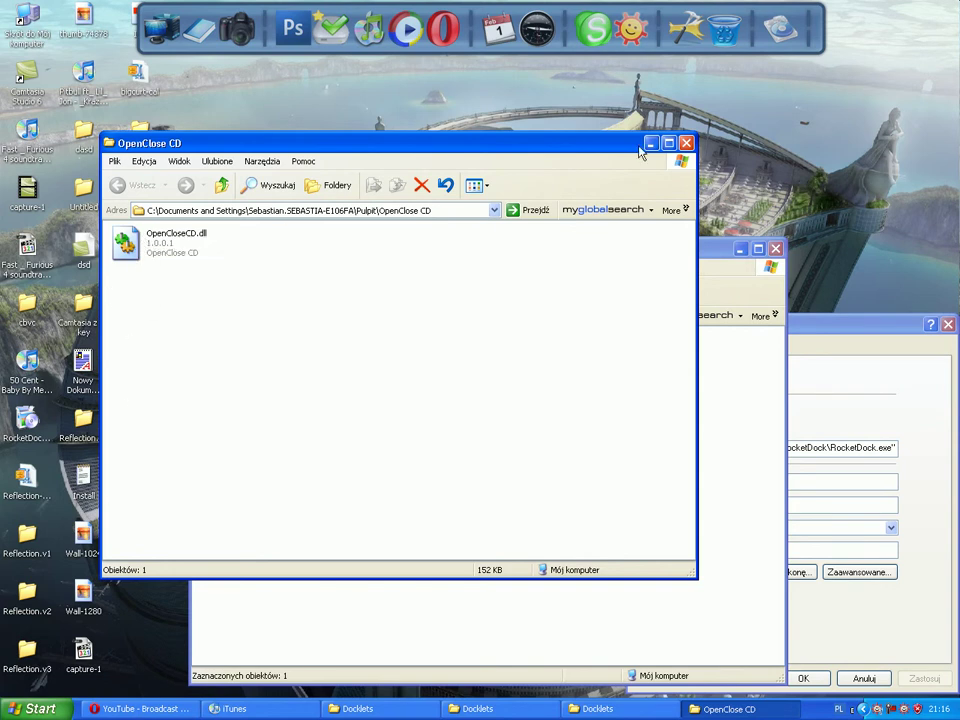
# Paste OpenClose CD into Docklets, confirm replacing the existing folder, and close the Explorer windows
pyautogui.click(686, 143)
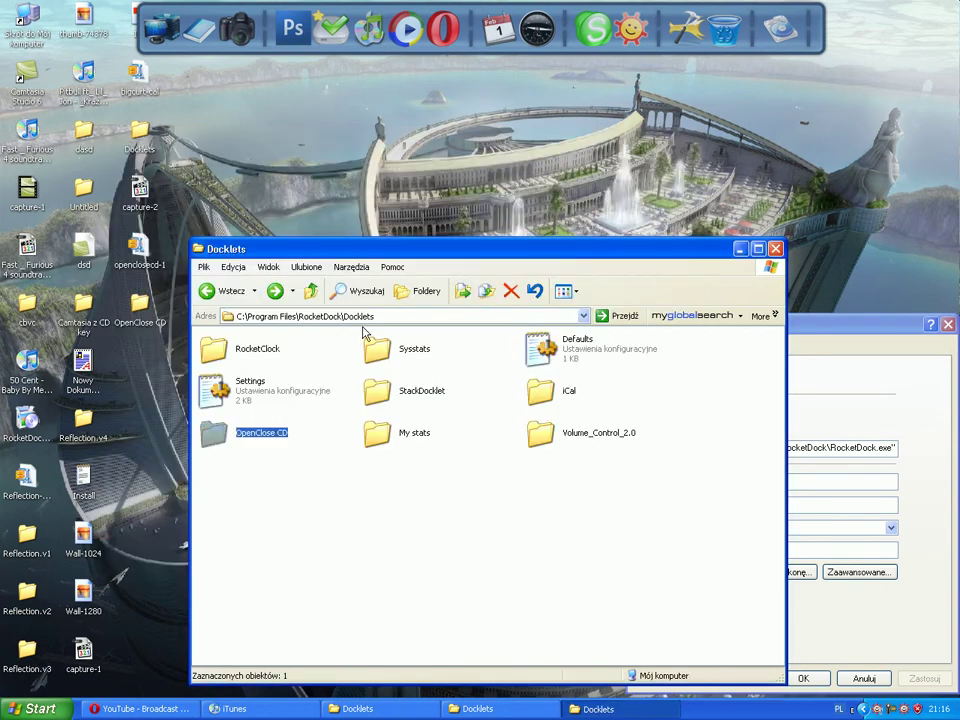
pyautogui.rightClick(247, 467)
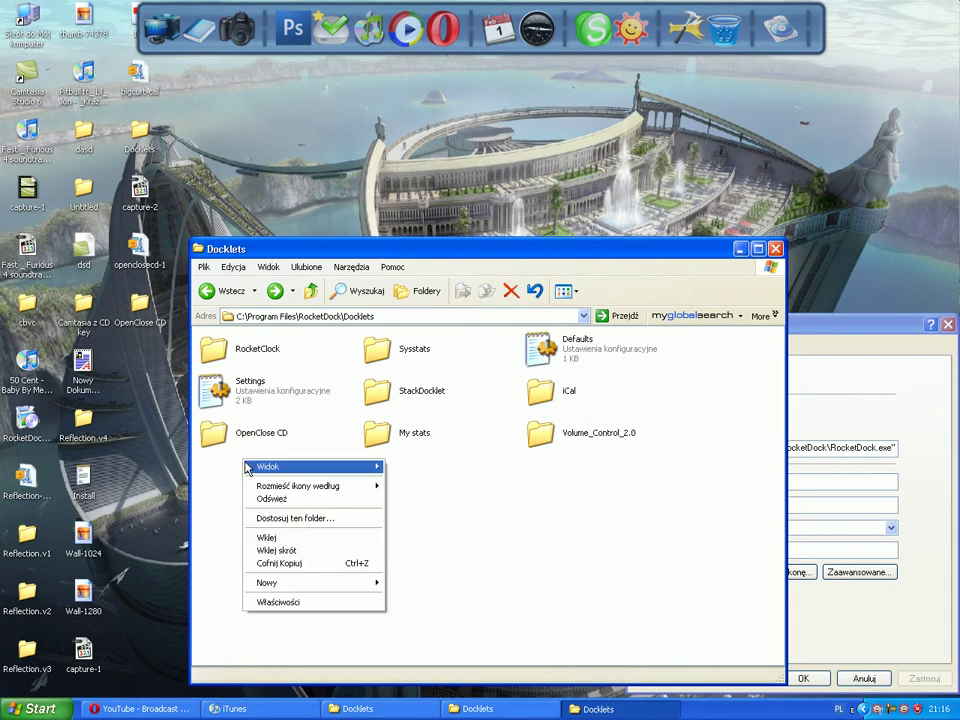
pyautogui.click(279, 540)
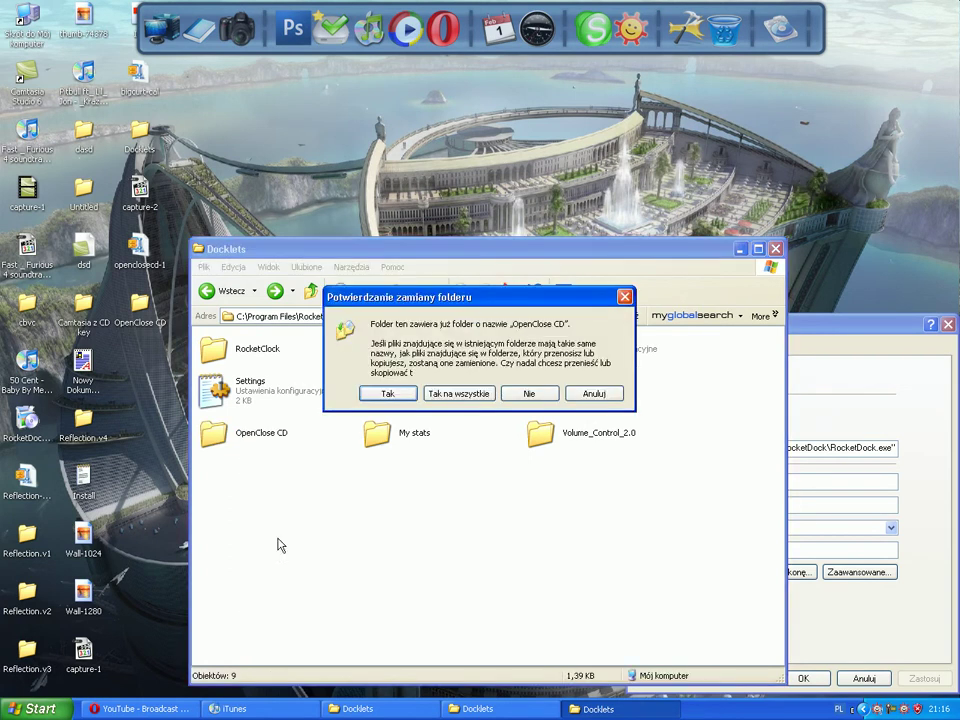
pyautogui.click(626, 297)
pyautogui.click(774, 248)
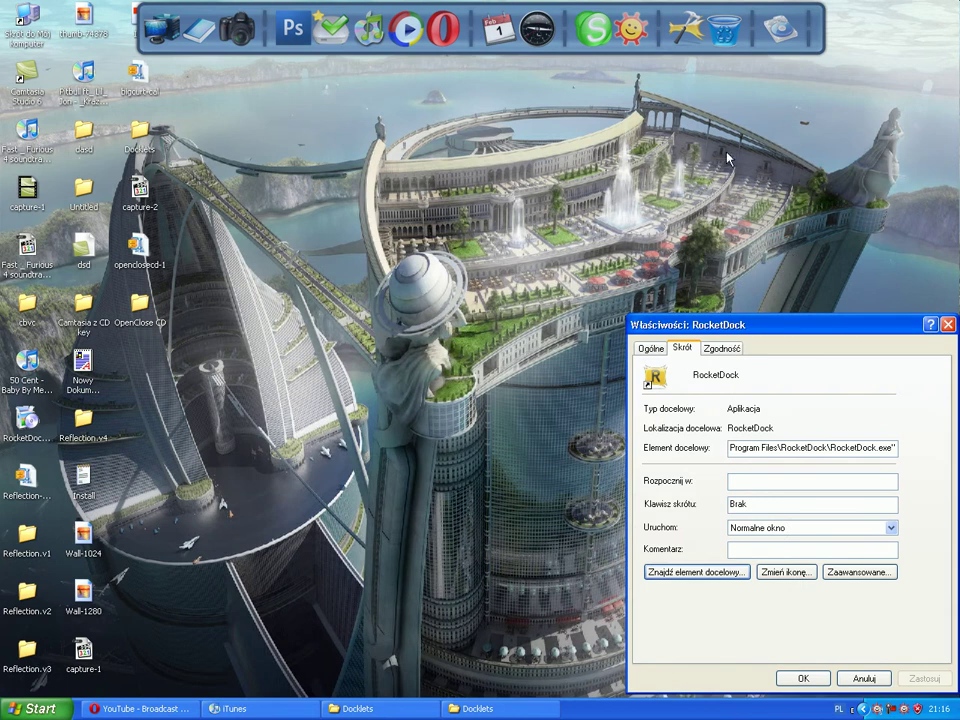
# Add the OpenClose CD docklet through the dock's Add Item right-click menu
pyautogui.click(790, 30)
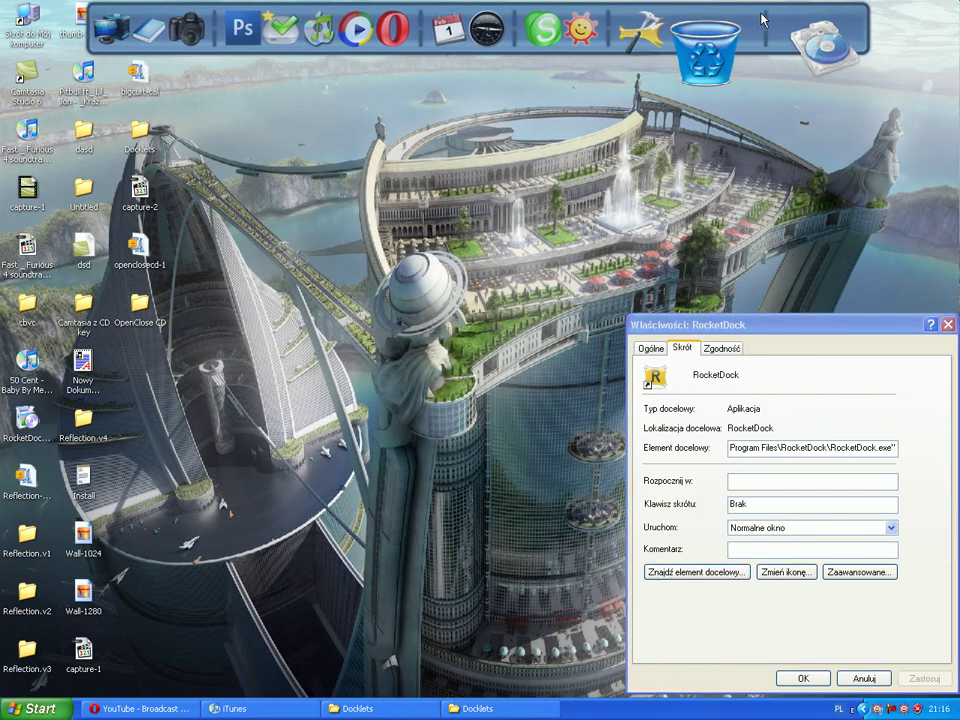
pyautogui.rightClick(765, 15)
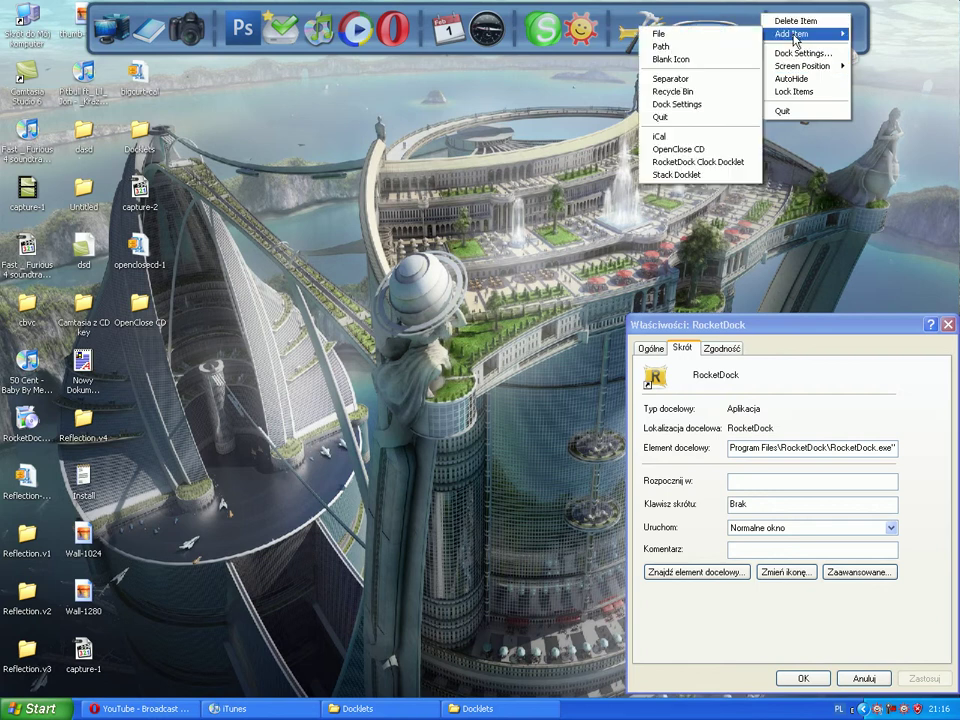
pyautogui.moveTo(795, 34)
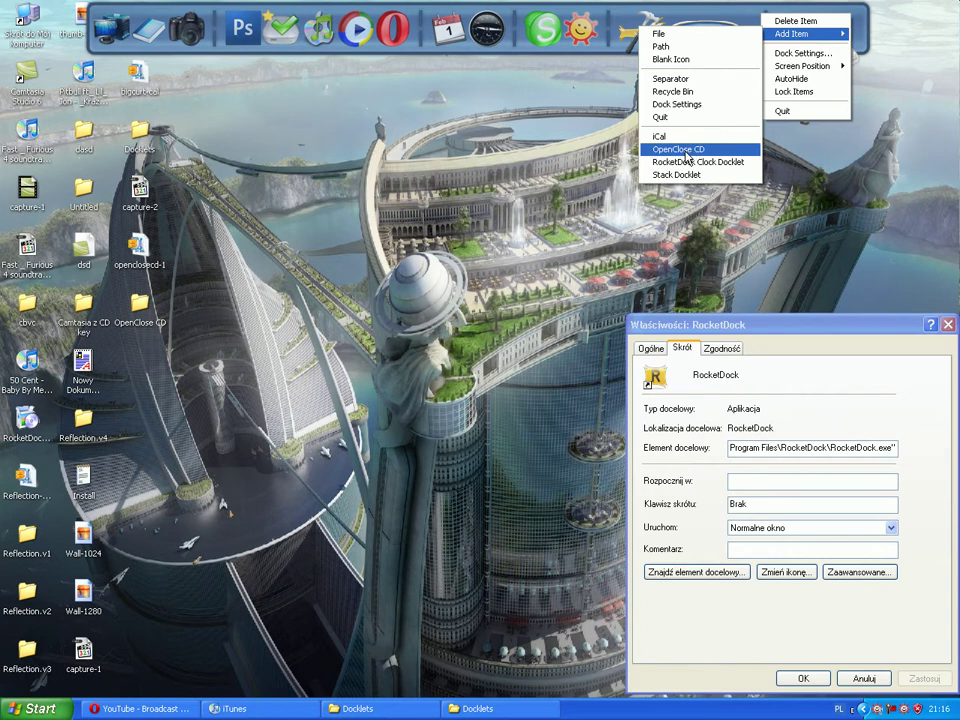
pyautogui.click(685, 150)
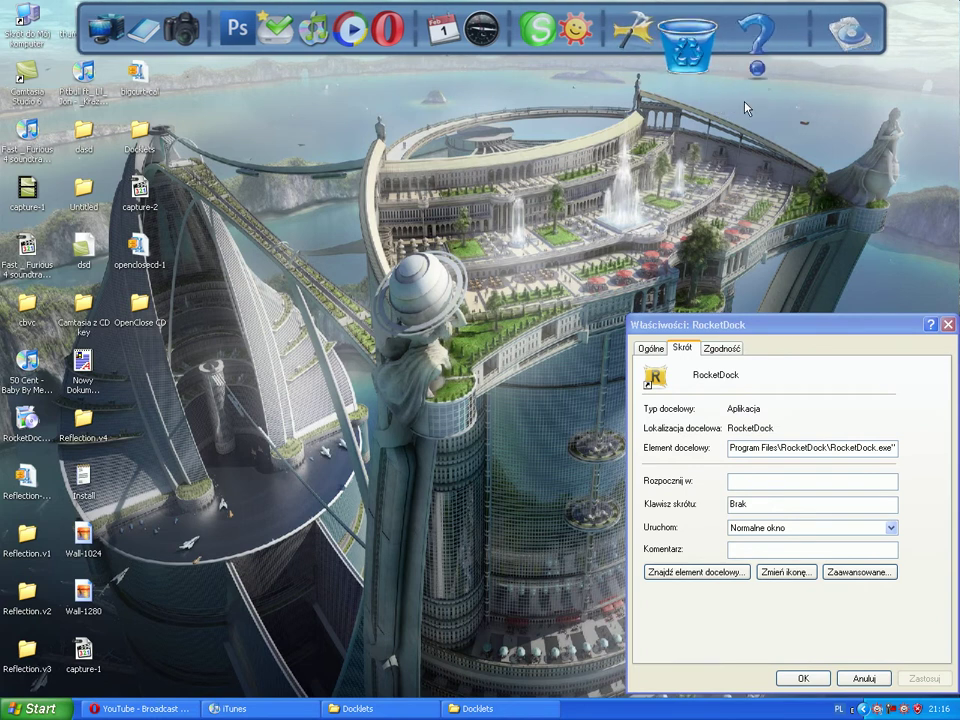
# Cancel the CD-burning wizard with Anuluj and bring up the OpenClose CD docklet's right-click menu
pyautogui.rightClick(757, 45)
pyautogui.press('Escape')
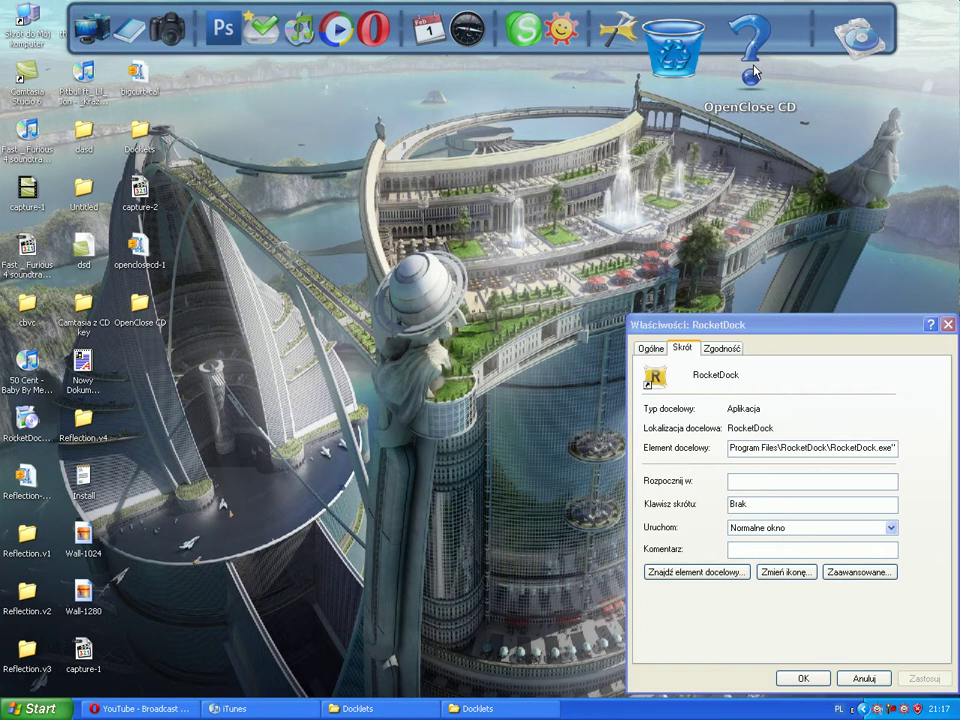
pyautogui.rightClick(756, 72)
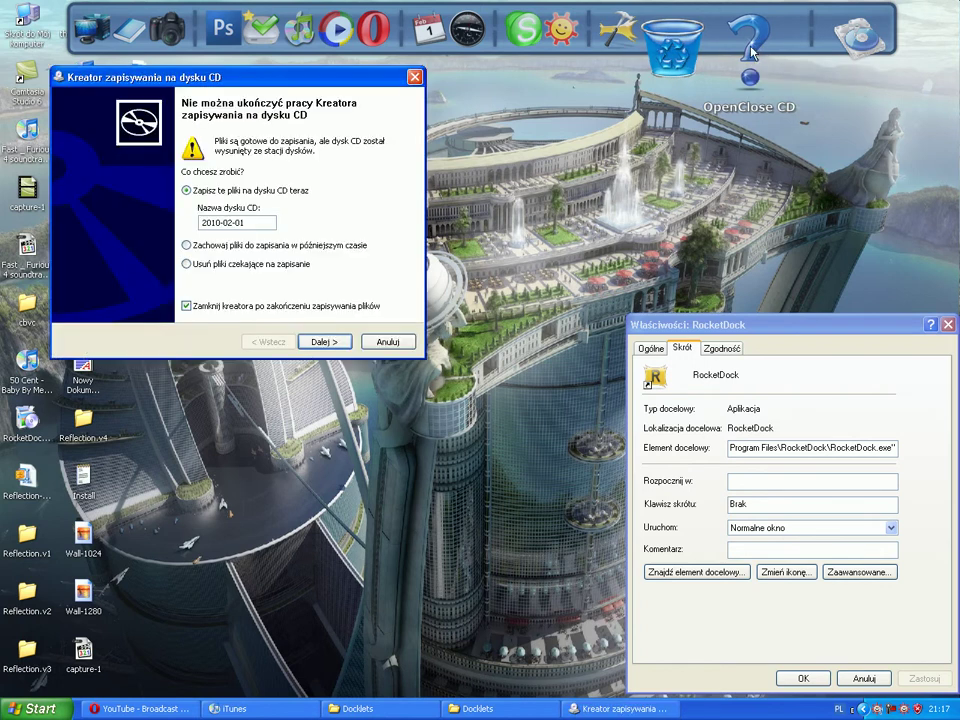
pyautogui.click(400, 342)
pyautogui.rightClick(764, 36)
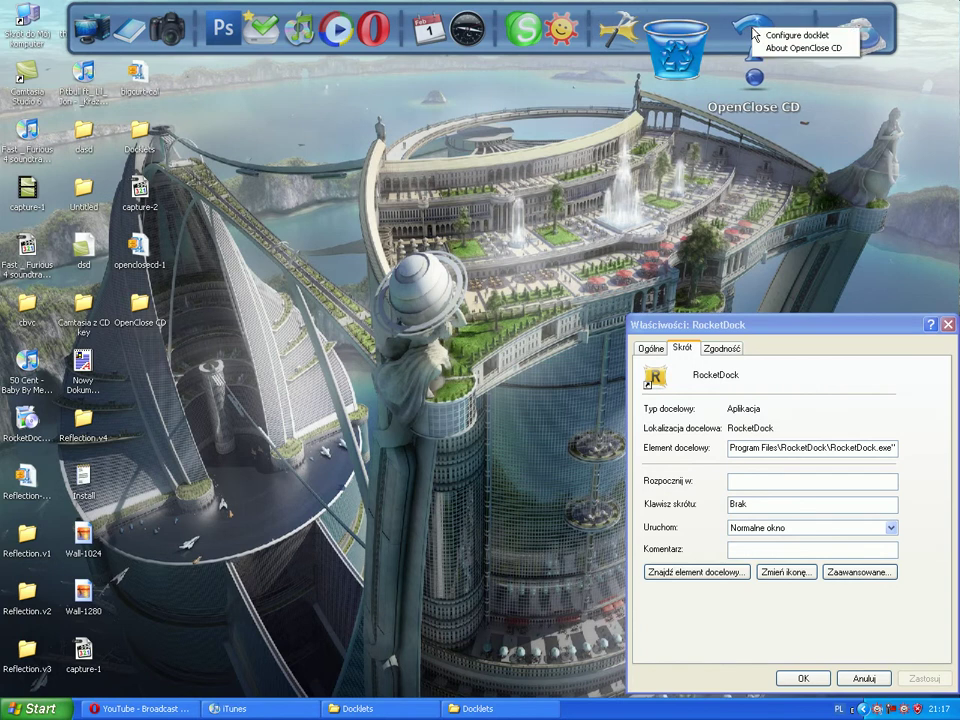
pyautogui.click(762, 31)
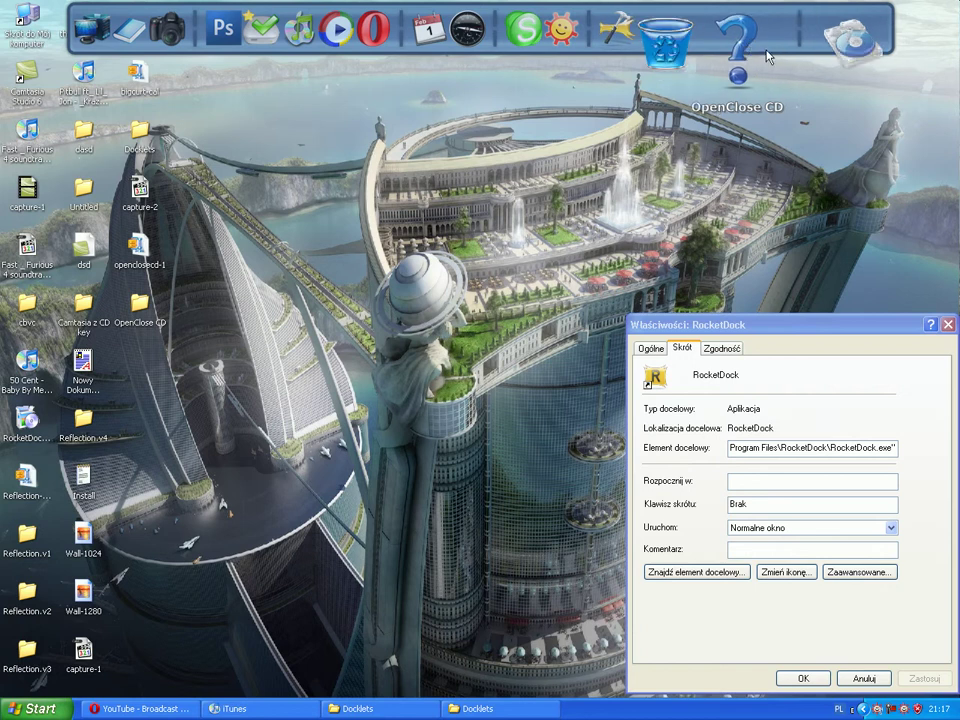
# Open Configure docklet for OpenClose CD and launch Change Image to reach Icon Settings
pyautogui.rightClick(760, 38)
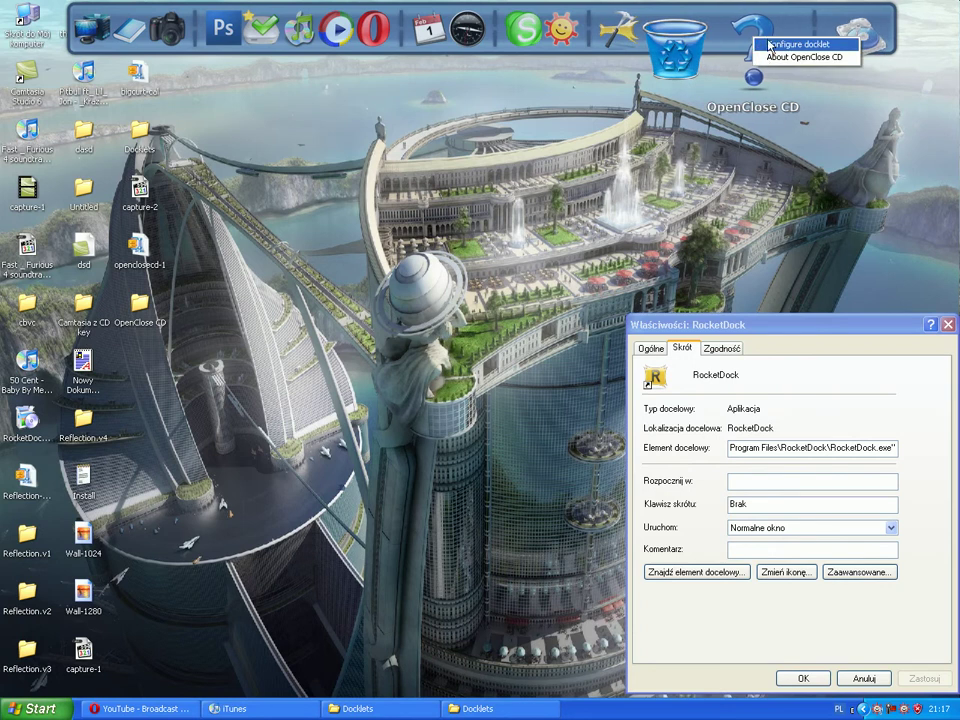
pyautogui.click(791, 47)
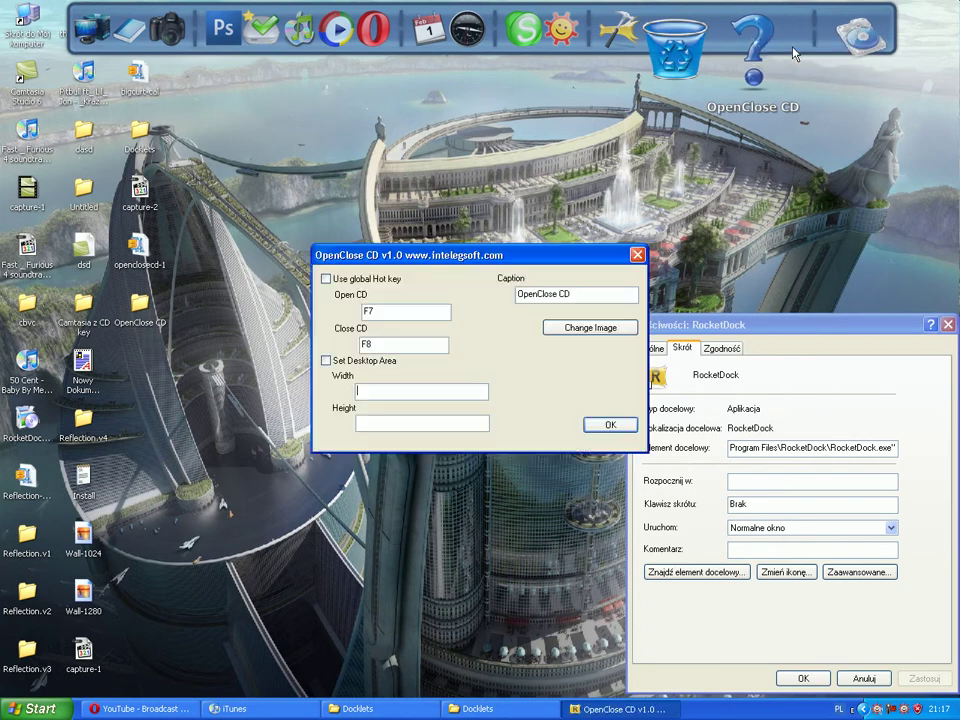
pyautogui.click(584, 331)
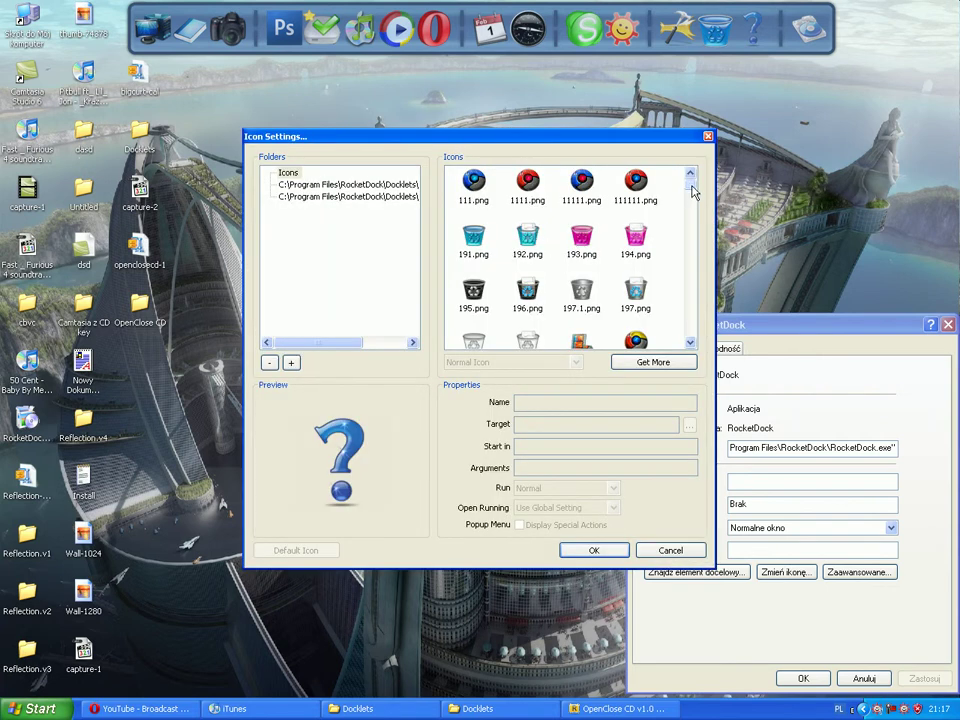
# Set the OpenClose CD docklet's icon to Laptop V2 x256.png from the Icons list
pyautogui.moveTo(690, 190); pyautogui.dragTo(691, 203)
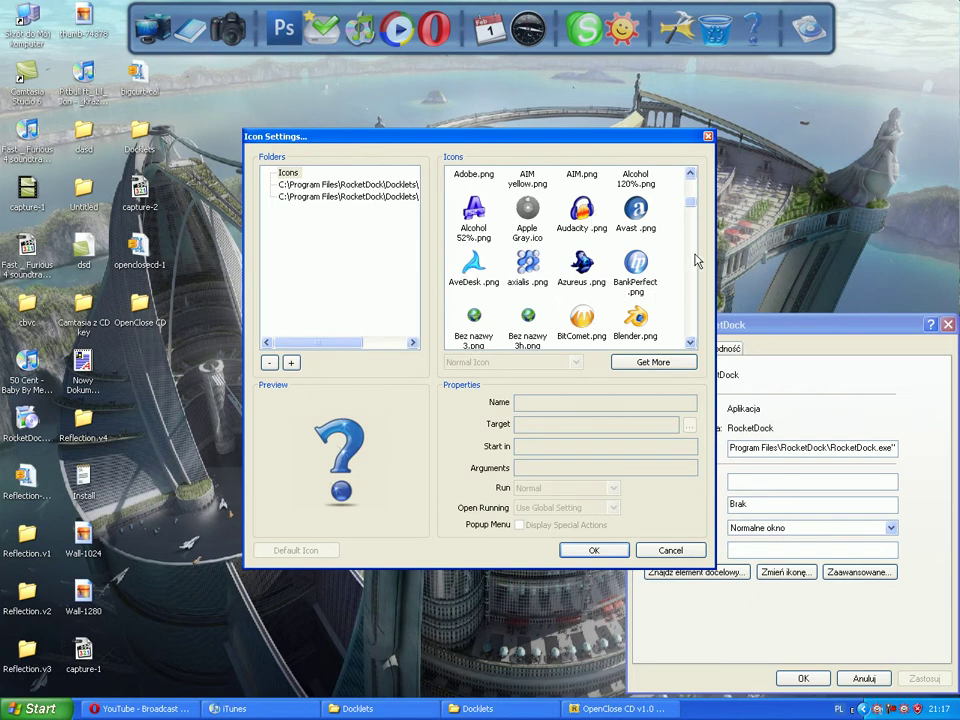
pyautogui.moveTo(690, 204); pyautogui.dragTo(692, 247)
pyautogui.scroll(-1, 693, 240)
pyautogui.scroll(-1, 693, 240)
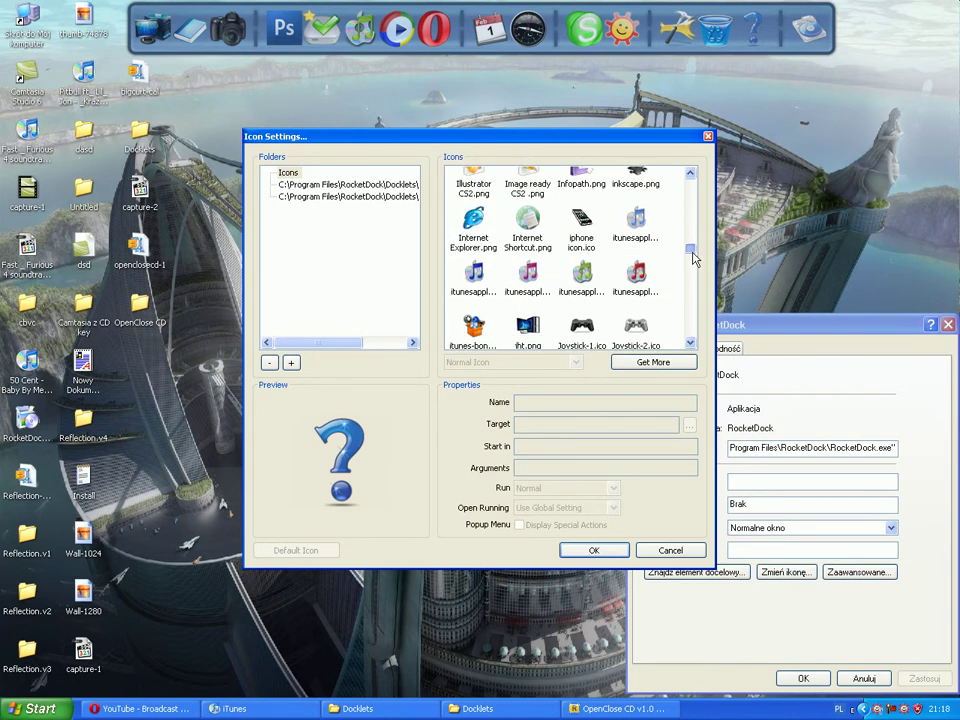
pyautogui.moveTo(693, 253); pyautogui.dragTo(694, 262)
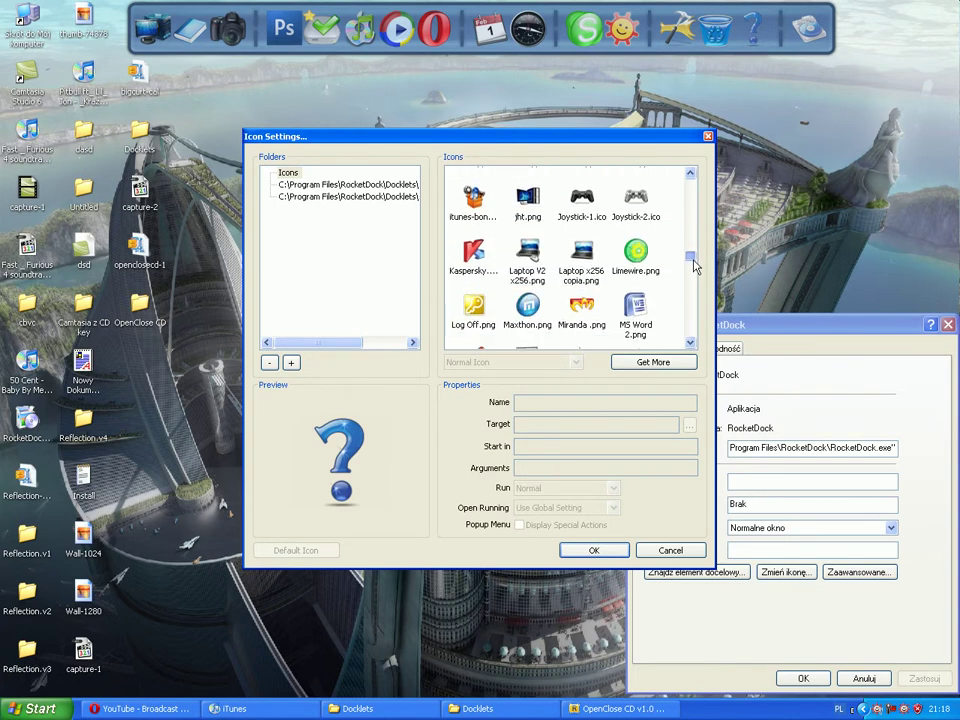
pyautogui.click(527, 258)
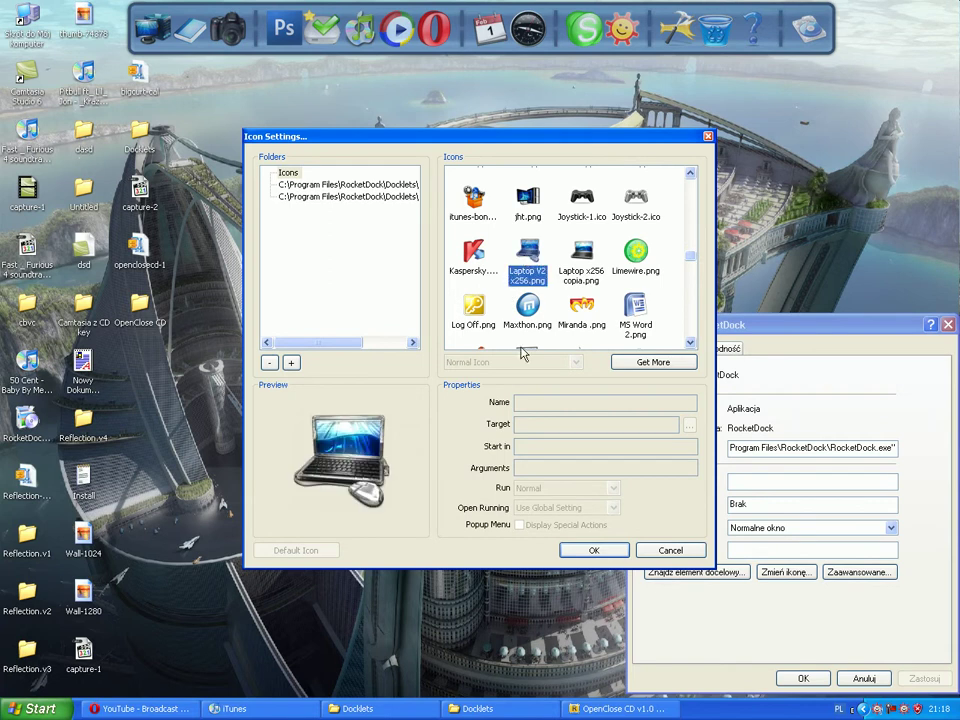
pyautogui.click(592, 552)
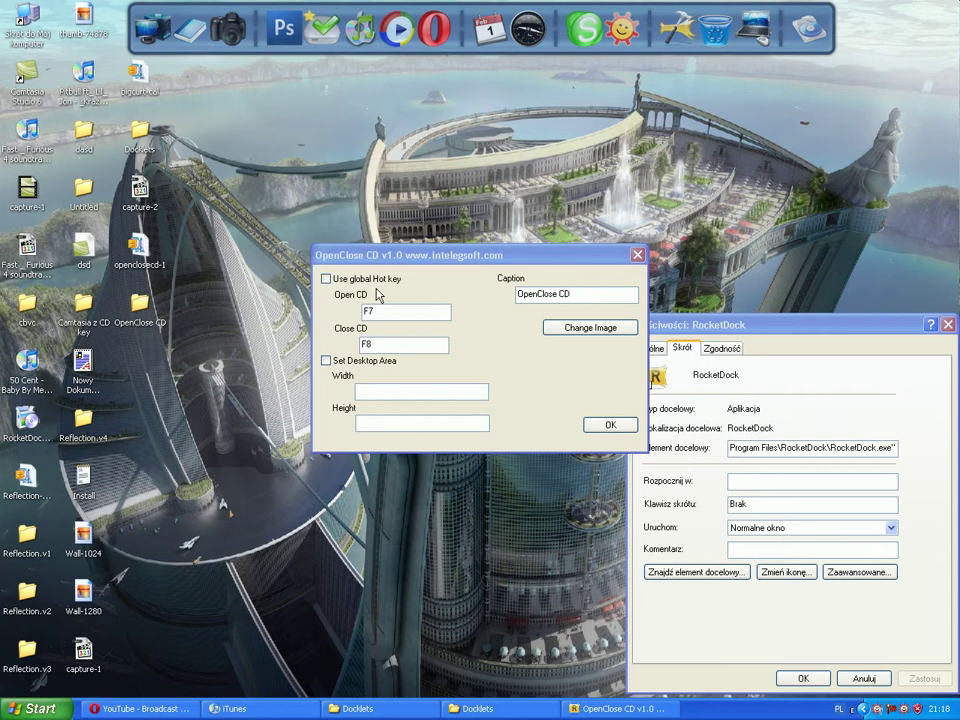
# Enable global F7/F8 hotkeys for OpenClose CD, then close the docklet and RocketDock Properties windows
pyautogui.click(326, 280)
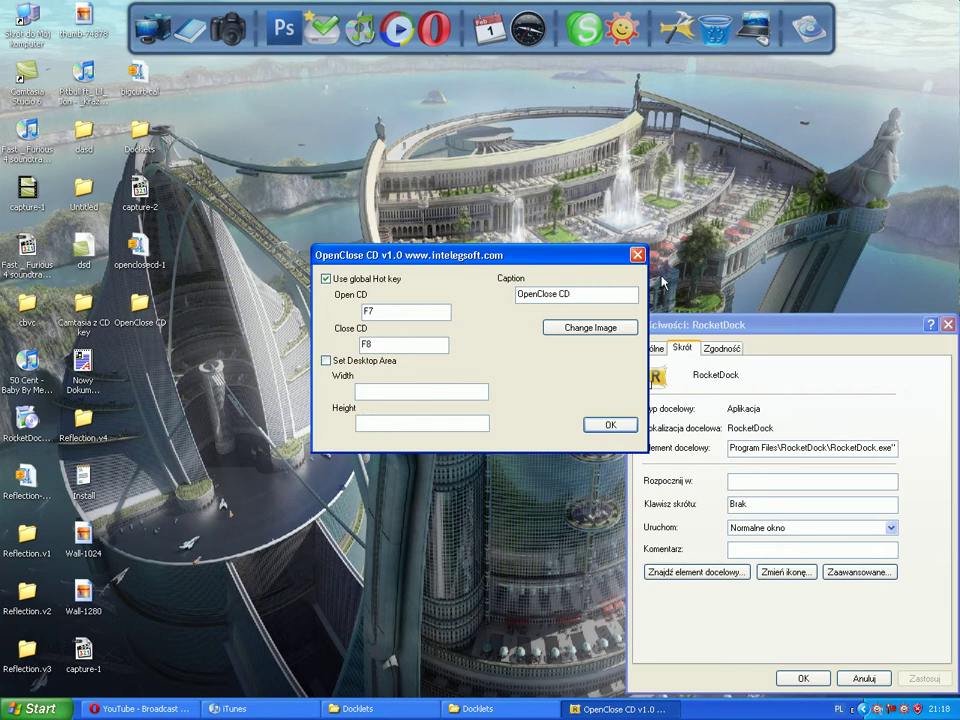
pyautogui.click(637, 254)
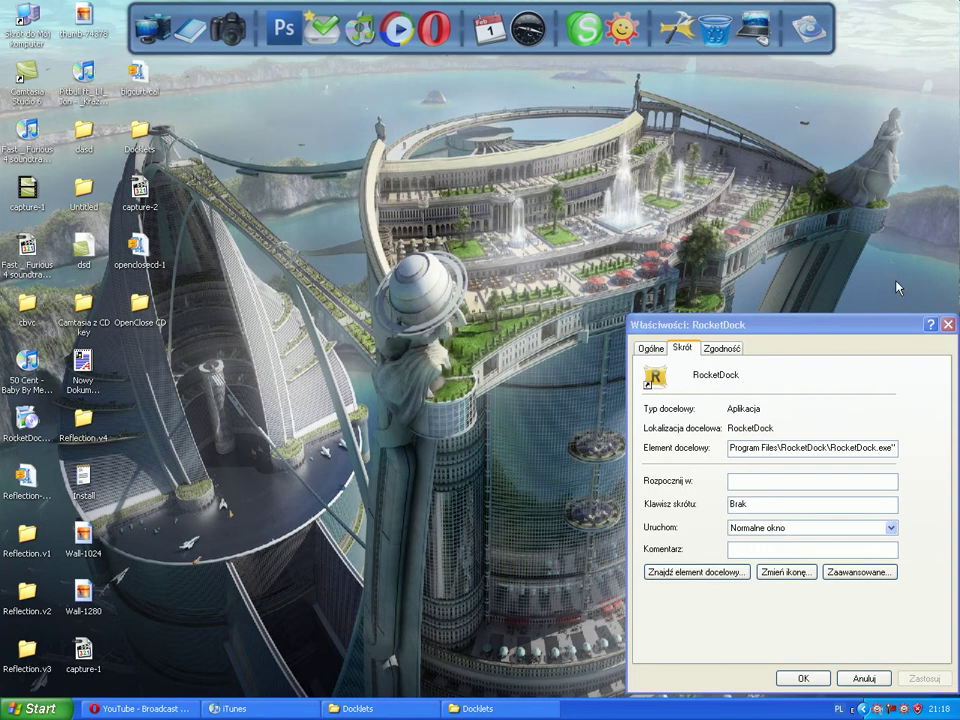
pyautogui.click(948, 325)
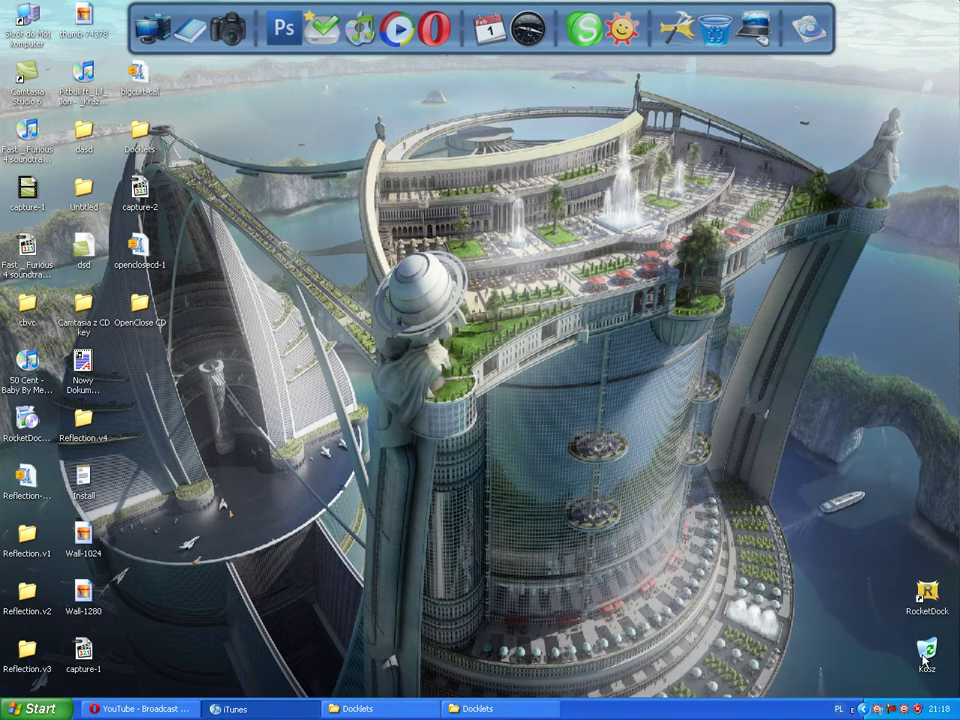
pyautogui.rightClick(897, 710)
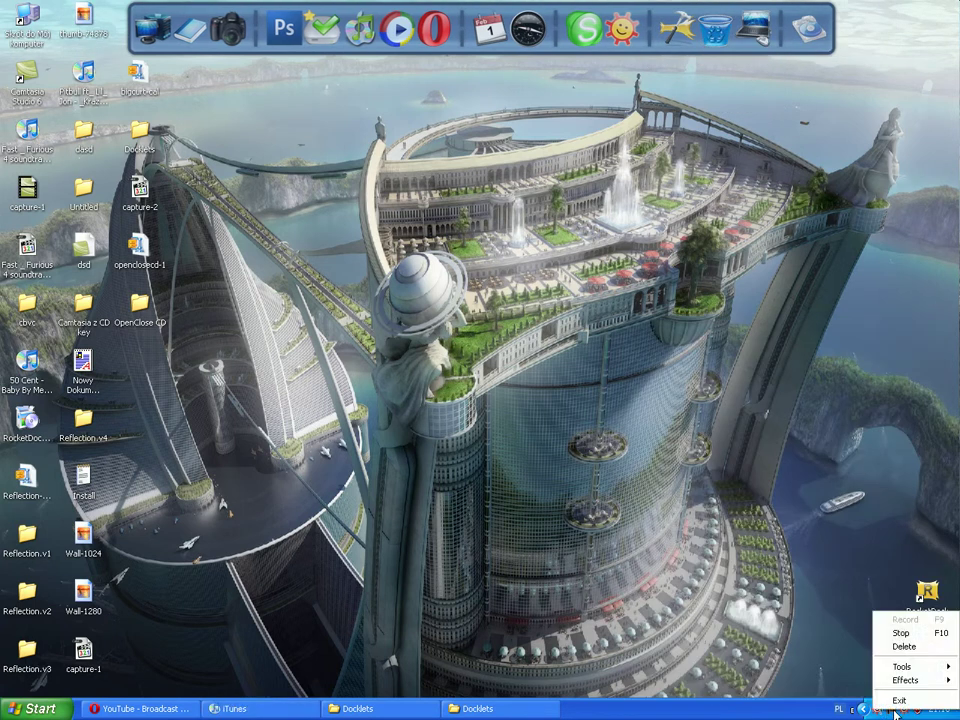